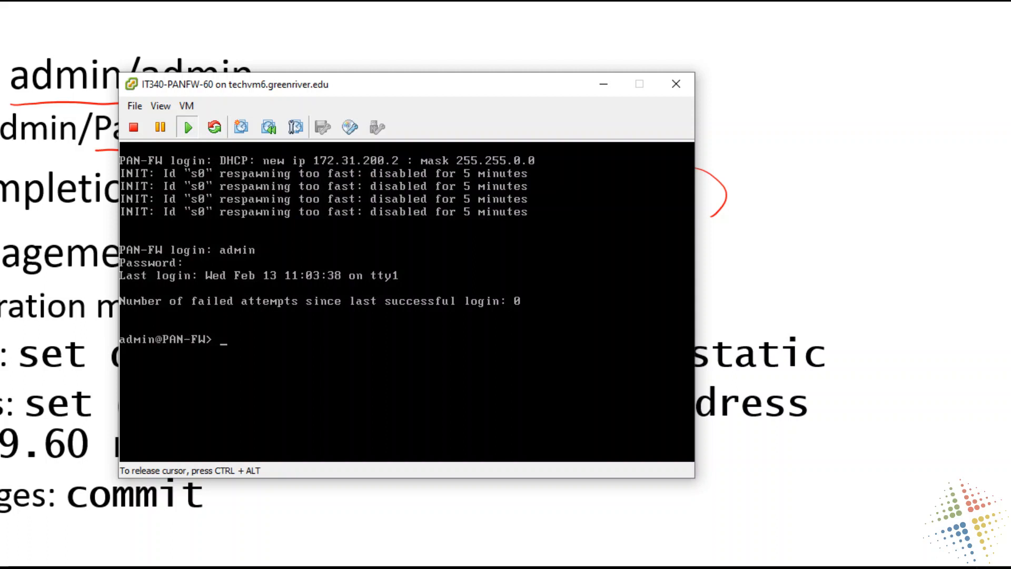
- Enter configuration mode on the PAN-FW firewall with the configure command
{"action": "type", "text": "configure"}
{"action": "key", "text": "Return"}
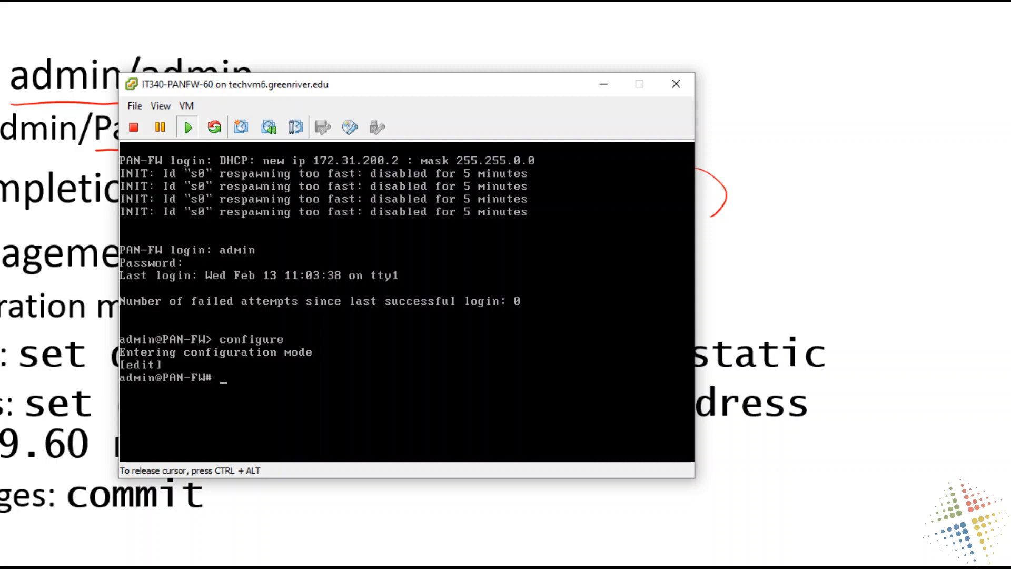
{"action": "type", "text": "A"}
{"action": "key", "text": "BackSpace"}
{"action": "key", "text": "ctrl+alt"}
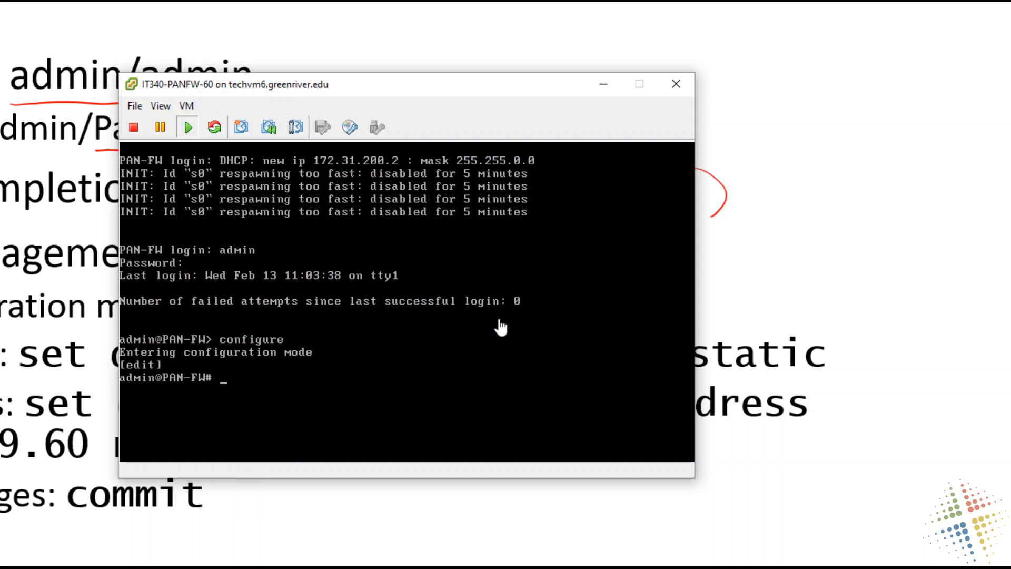
{"action": "left_click", "coordinate": [214, 338]}
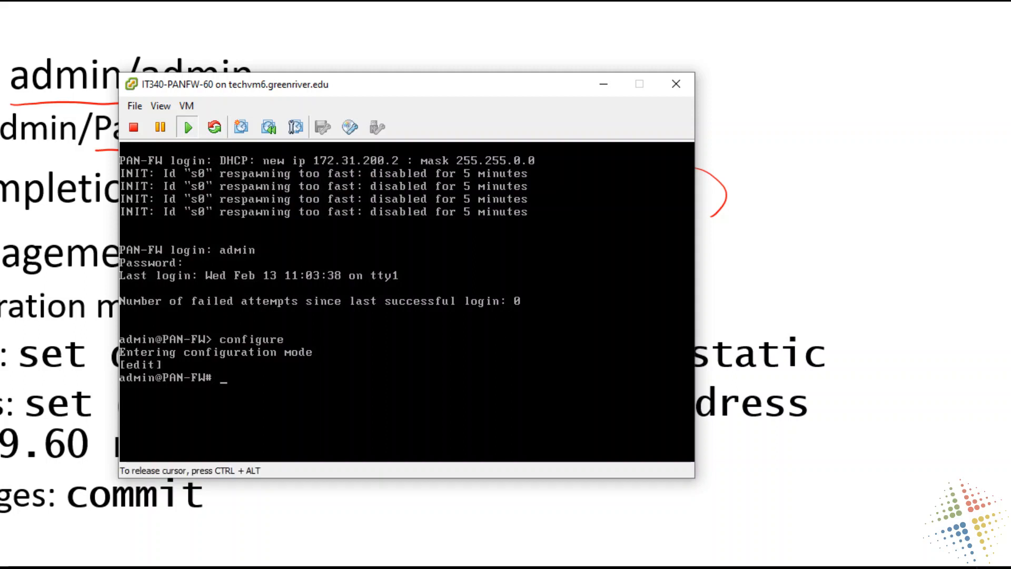
{"action": "type", "text": "A"}
{"action": "key", "text": "BackSpace"}
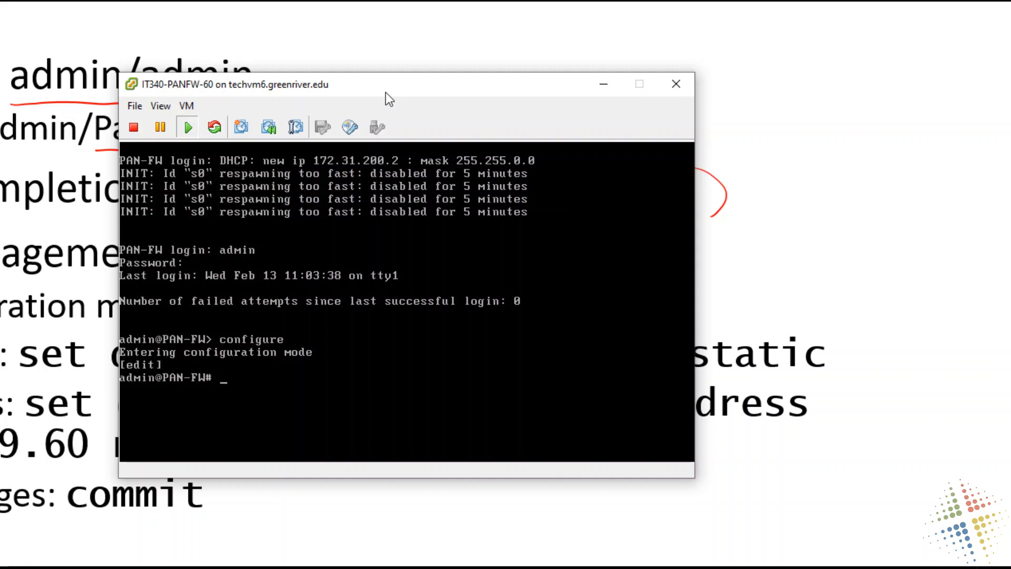
{"action": "left_click", "coordinate": [403, 175]}
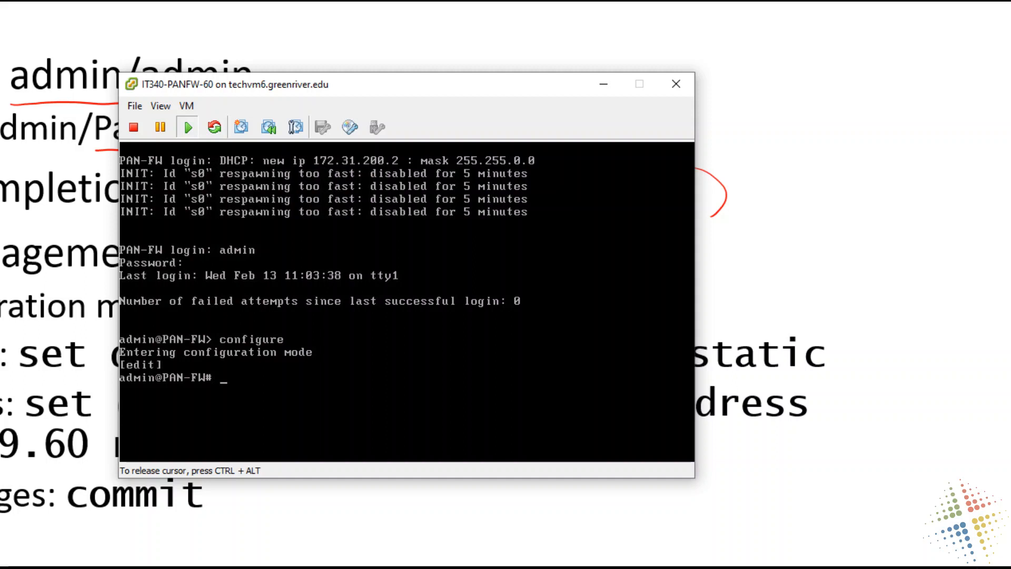
- Check the context-sensitive help for the show command and try completing it with deviceconfig and int
{"action": "type", "text": "show"}
{"action": "key", "text": "question"}
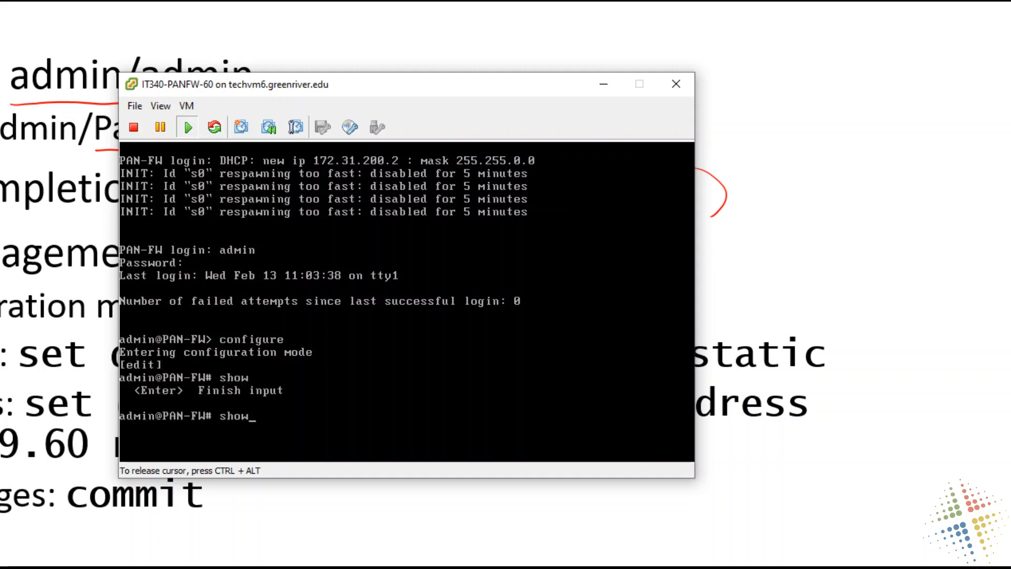
{"action": "key", "text": "BackSpace"}
{"action": "key", "text": "BackSpace"}
{"action": "key", "text": "BackSpace"}
{"action": "key", "text": "BackSpace"}
{"action": "type", "text": "show de"}
{"action": "key", "text": "Tab"}
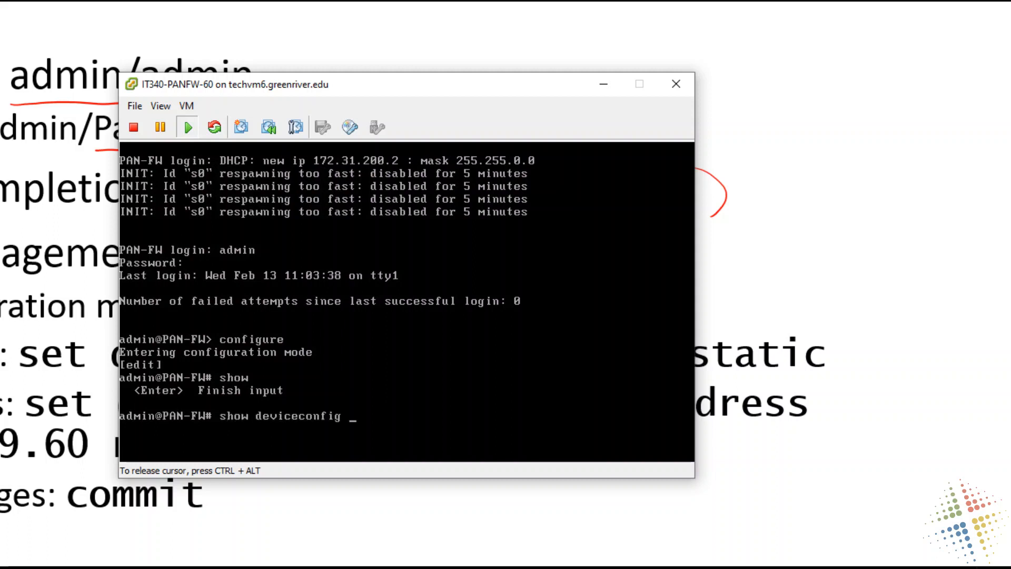
{"action": "key", "text": "BackSpace"}
{"action": "key", "text": "BackSpace"}
{"action": "key", "text": "BackSpace"}
{"action": "key", "text": "BackSpace"}
{"action": "key", "text": "BackSpace"}
{"action": "key", "text": "BackSpace"}
{"action": "key", "text": "BackSpace"}
{"action": "key", "text": "BackSpace"}
{"action": "key", "text": "BackSpace"}
{"action": "key", "text": "BackSpace"}
{"action": "key", "text": "BackSpace"}
{"action": "key", "text": "BackSpace"}
{"action": "key", "text": "BackSpace"}
{"action": "type", "text": "int"}
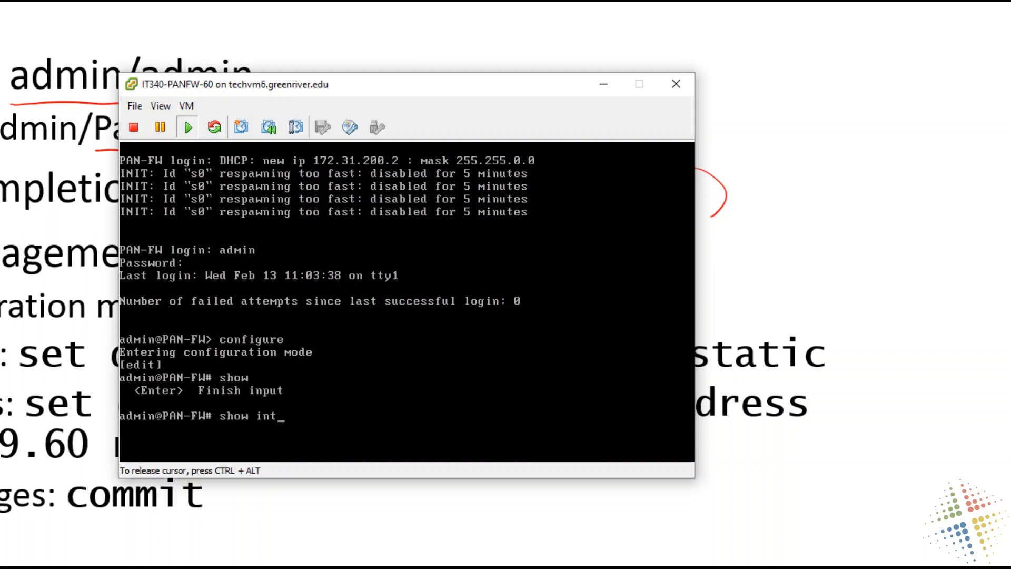
- Clear the unfinished show command and list all commands available in configuration mode
{"action": "key", "text": "BackSpace"}
{"action": "key", "text": "BackSpace"}
{"action": "key", "text": "BackSpace"}
{"action": "key", "text": "BackSpace"}
{"action": "key", "text": "BackSpace"}
{"action": "key", "text": "BackSpace"}
{"action": "key", "text": "BackSpace"}
{"action": "key", "text": "BackSpace"}
{"action": "key", "text": "question"}
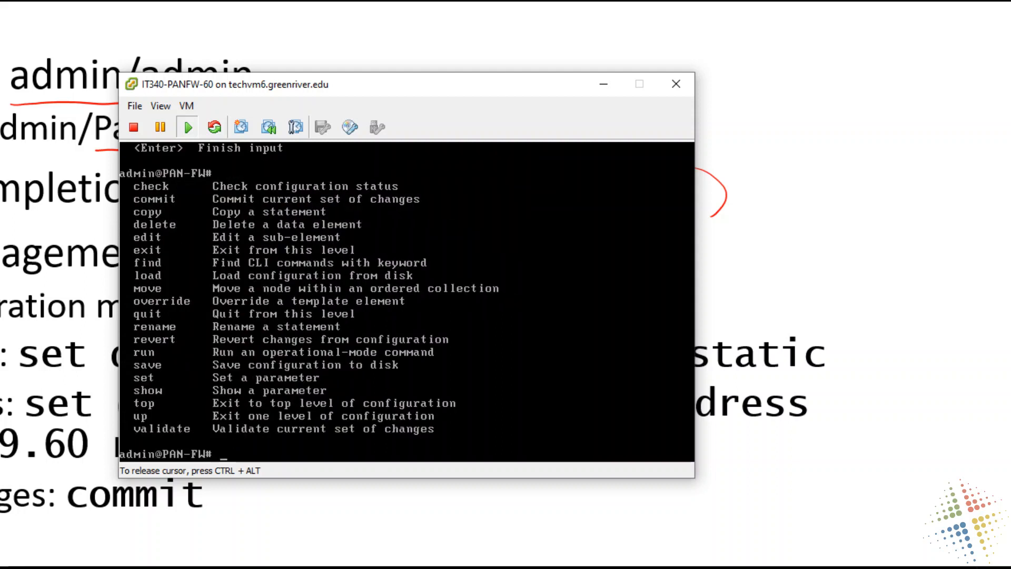
- Exit configuration mode and list all commands available in operational mode
{"action": "type", "text": "exit"}
{"action": "key", "text": "Return"}
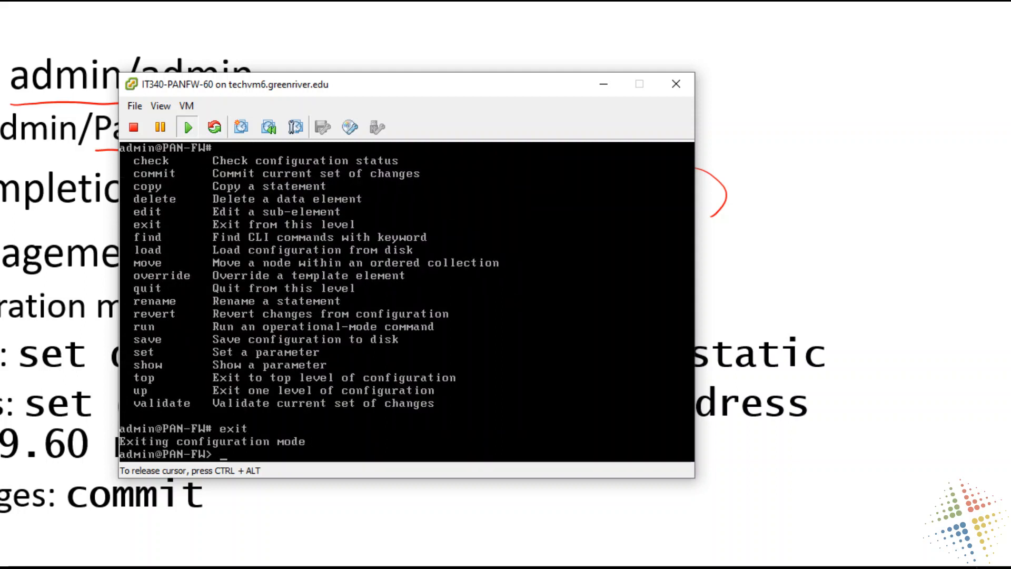
{"action": "key", "text": "question"}
{"action": "key", "text": "space"}
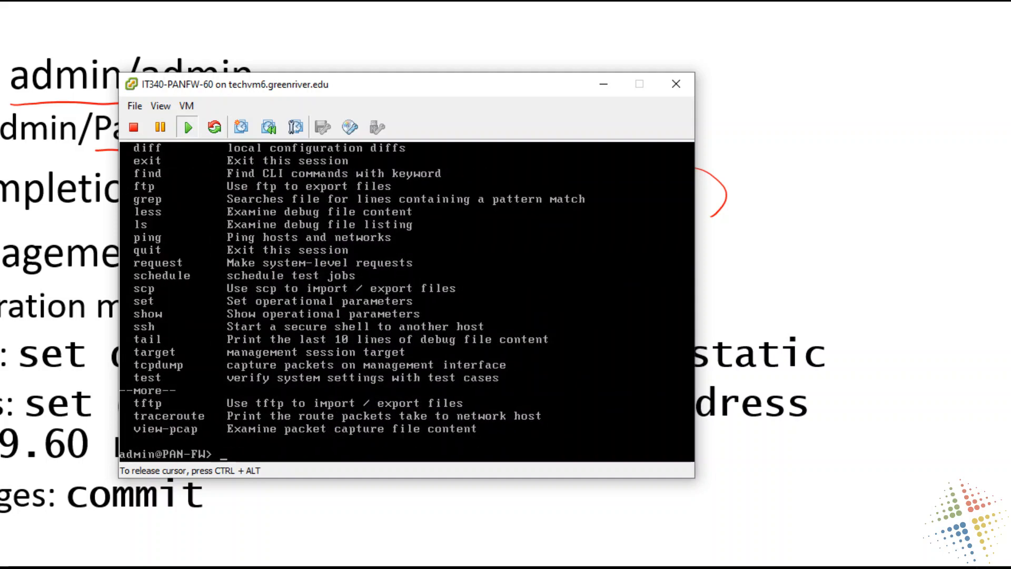
- List the options of the operational show command, leaving the paged help after its first page
{"action": "type", "text": "show"}
{"action": "key", "text": "question"}
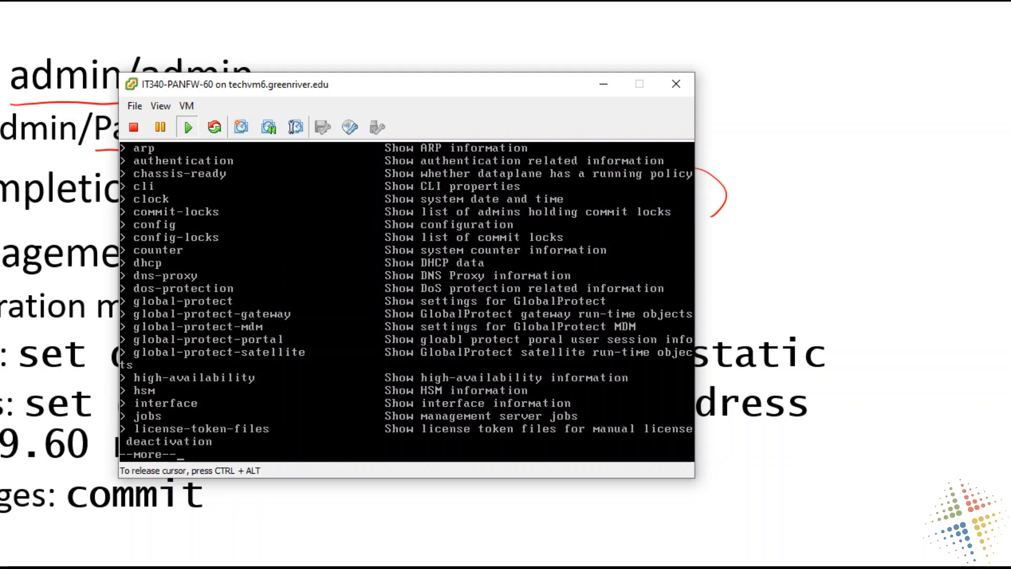
{"action": "type", "text": "q"}
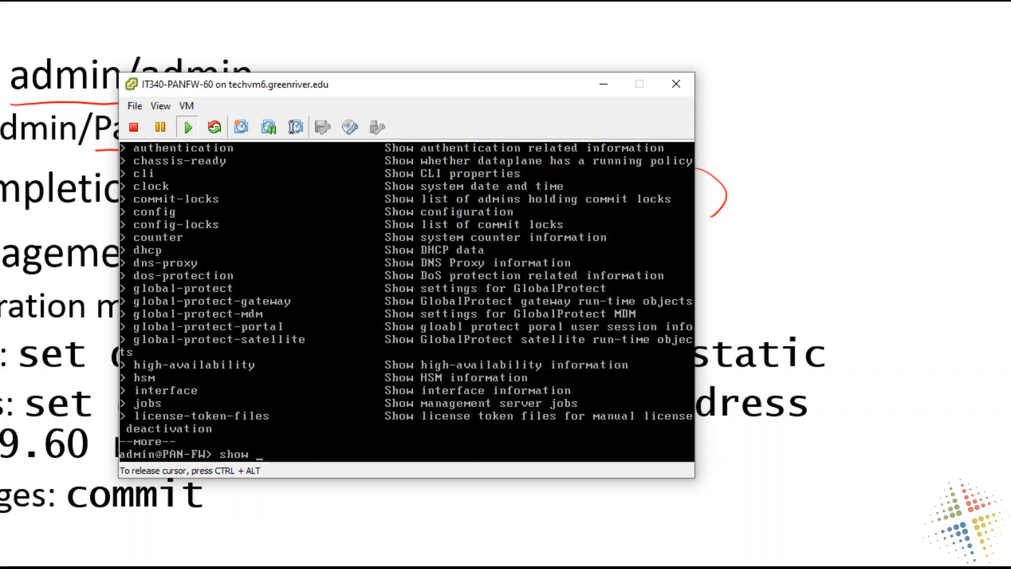
{"action": "type", "text": "int"}
- Look up the options of show interface, then display the full management interface information
{"action": "key", "text": "Tab"}
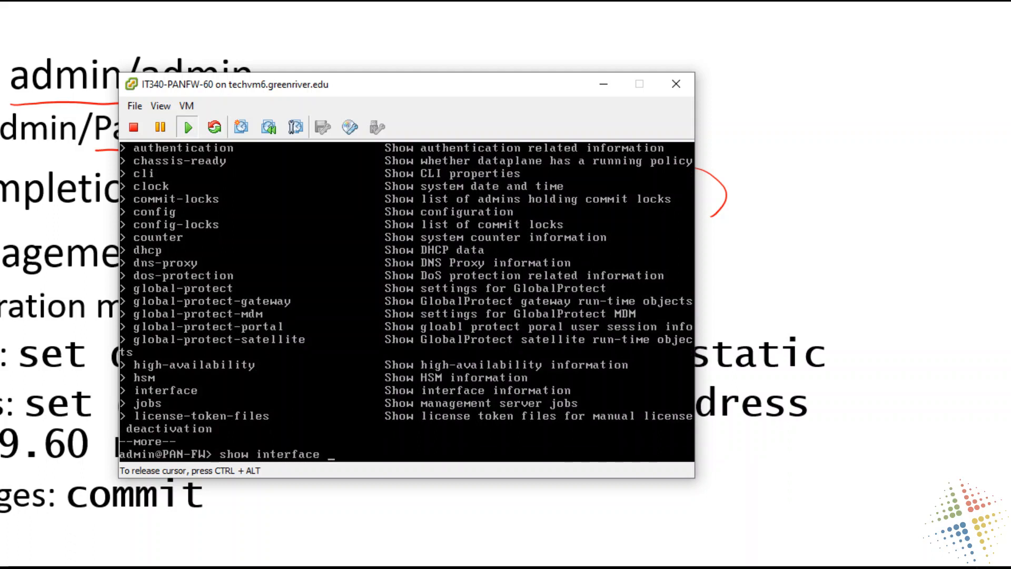
{"action": "key", "text": "question"}
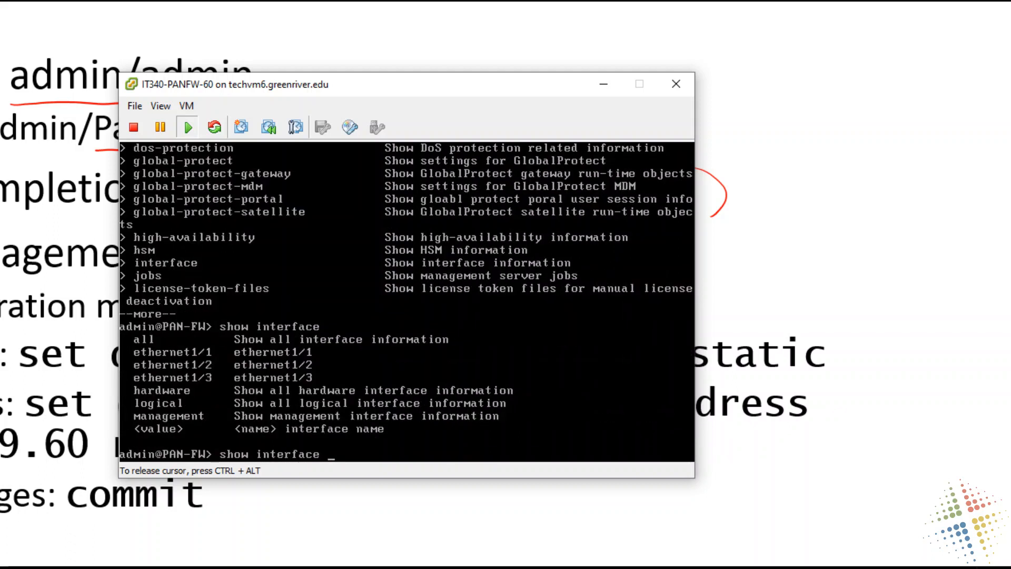
{"action": "type", "text": "man"}
{"action": "key", "text": "Tab"}
{"action": "key", "text": "Return"}
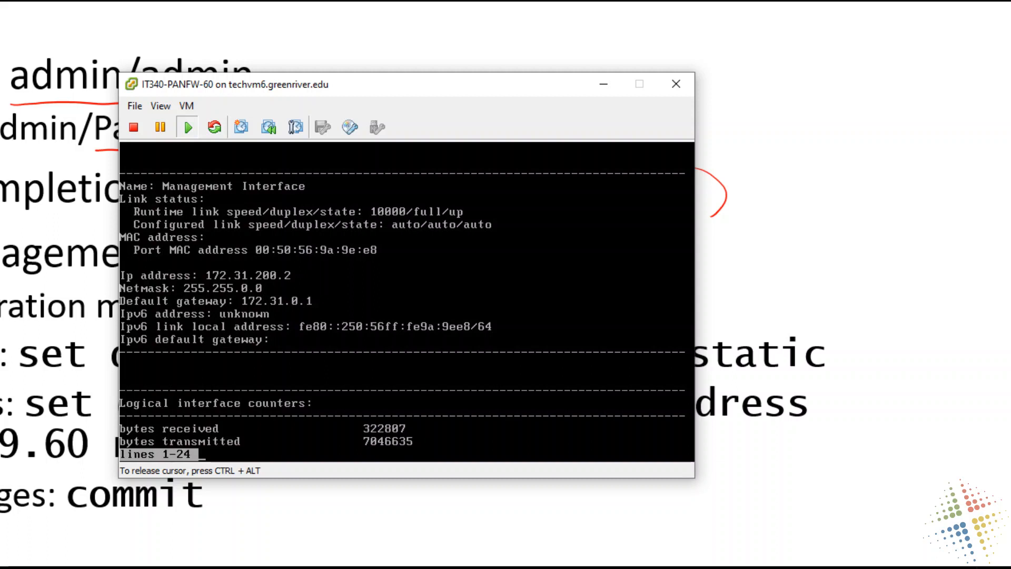
{"action": "key", "text": "space"}
- Return to configuration mode with the configure command
{"action": "type", "text": "c"}
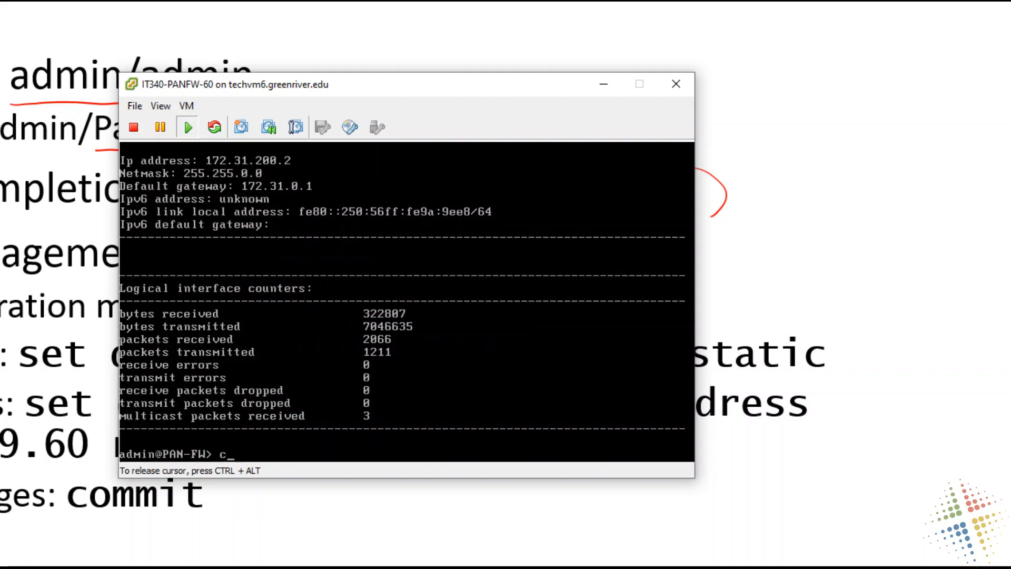
{"action": "type", "text": "onfigure"}
{"action": "key", "text": "Return"}
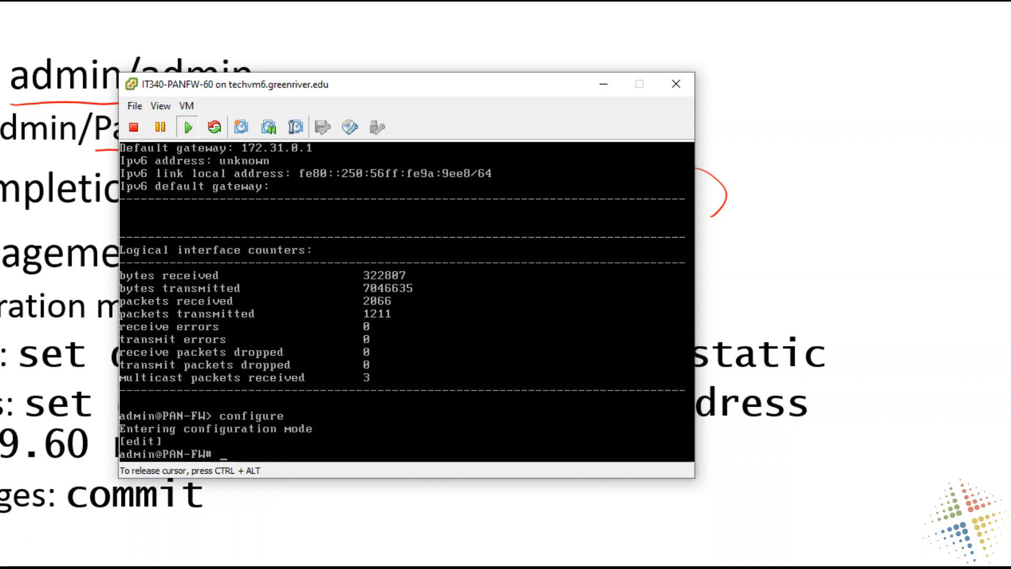
- Disable DHCP on the management interface by running set deviceconfig system type static
{"action": "type", "text": "set devic"}
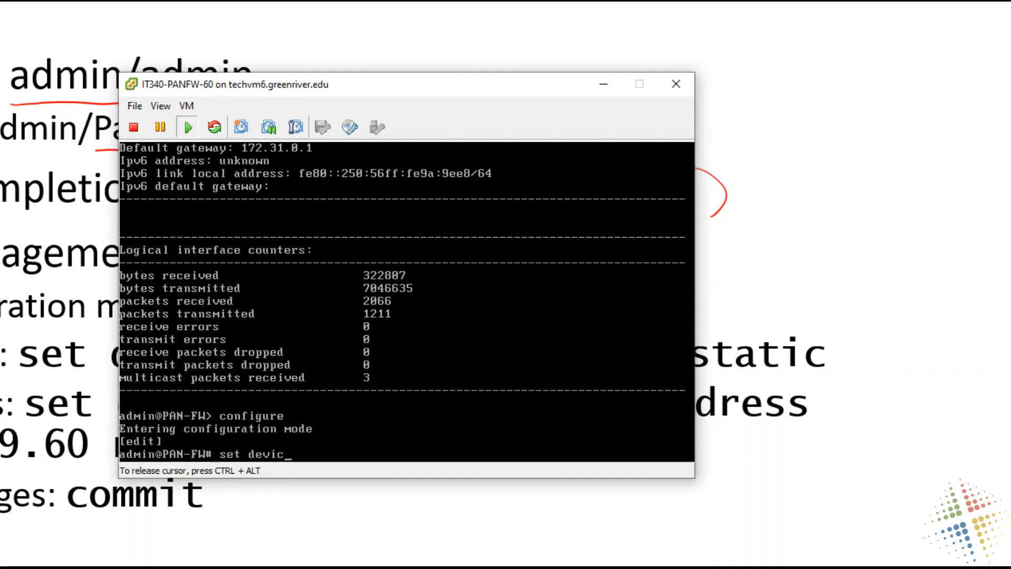
{"action": "key", "text": "Tab"}
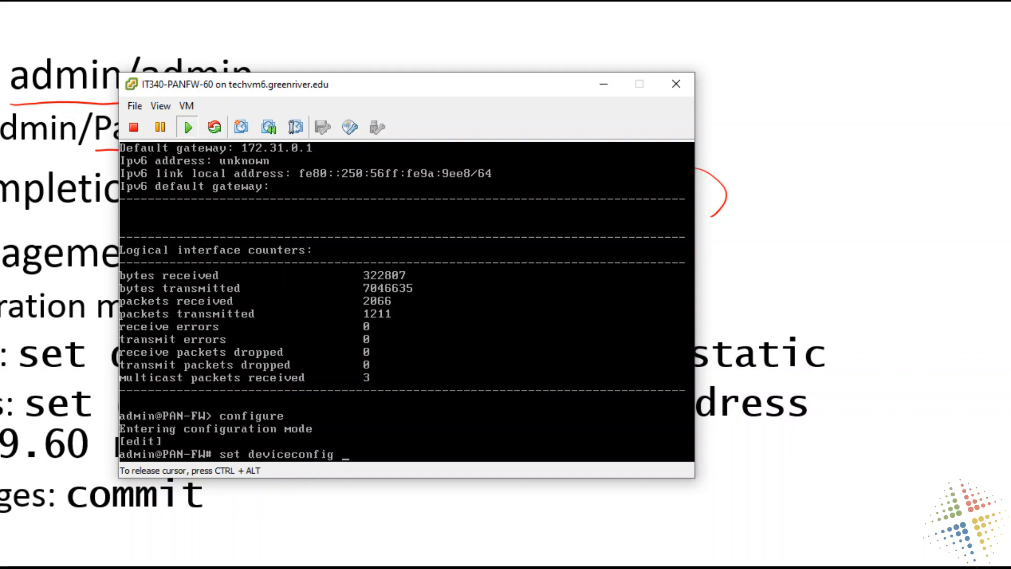
{"action": "type", "text": "sy"}
{"action": "key", "text": "Tab"}
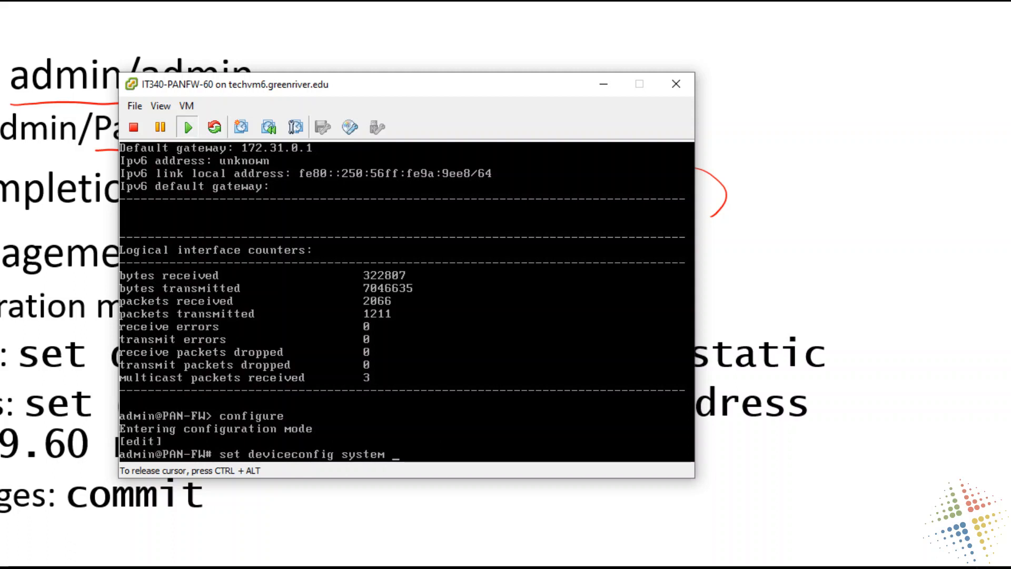
{"action": "type", "text": "type sy"}
{"action": "key", "text": "BackSpace"}
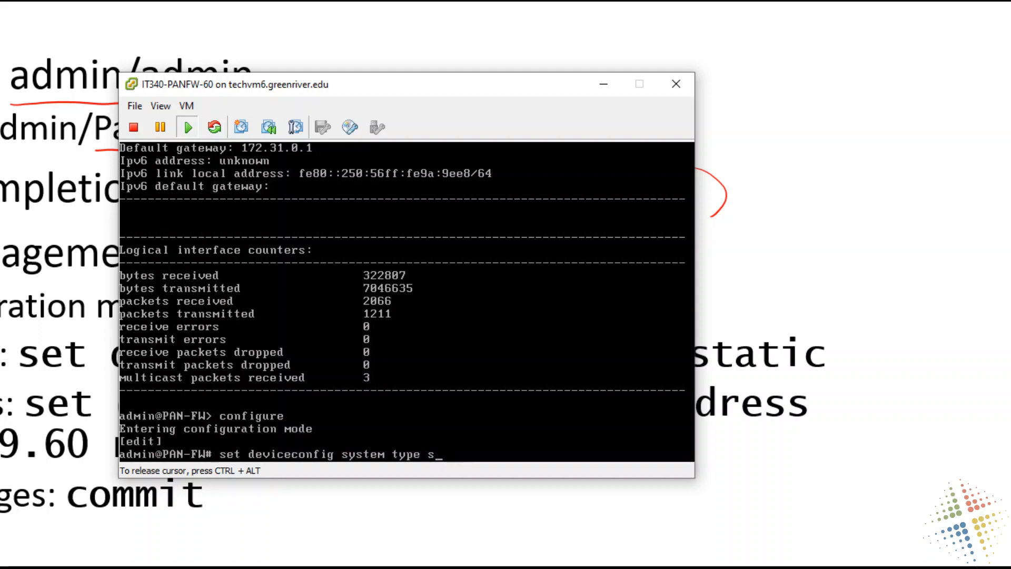
{"action": "key", "text": "Tab"}
{"action": "key", "text": "Return"}
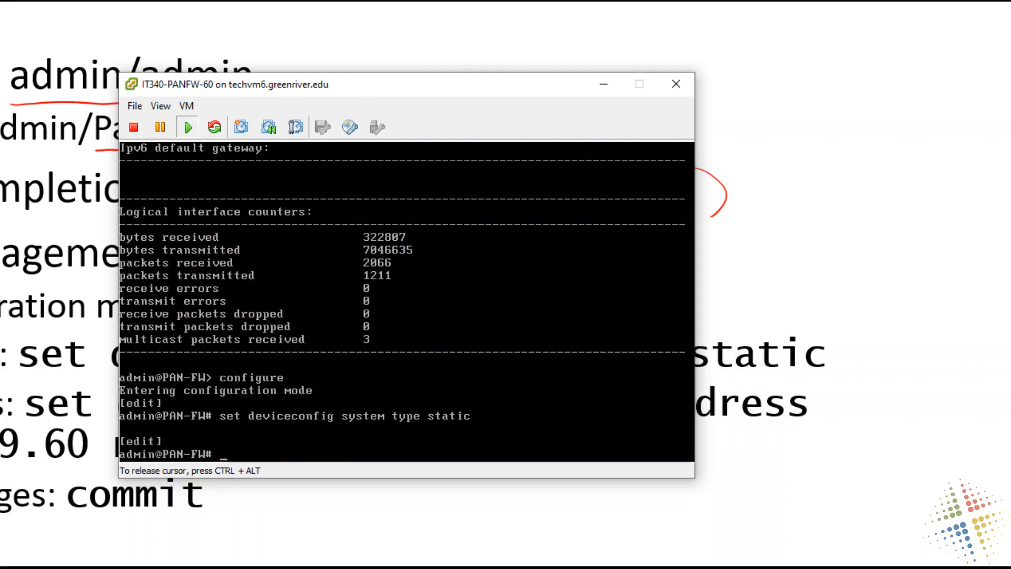
- Set the management interface's IP address to 172.31.199.60 with netmask 255.255.0.0 through set deviceconfig system
{"action": "type", "text": "set dev"}
{"action": "key", "text": "Tab"}
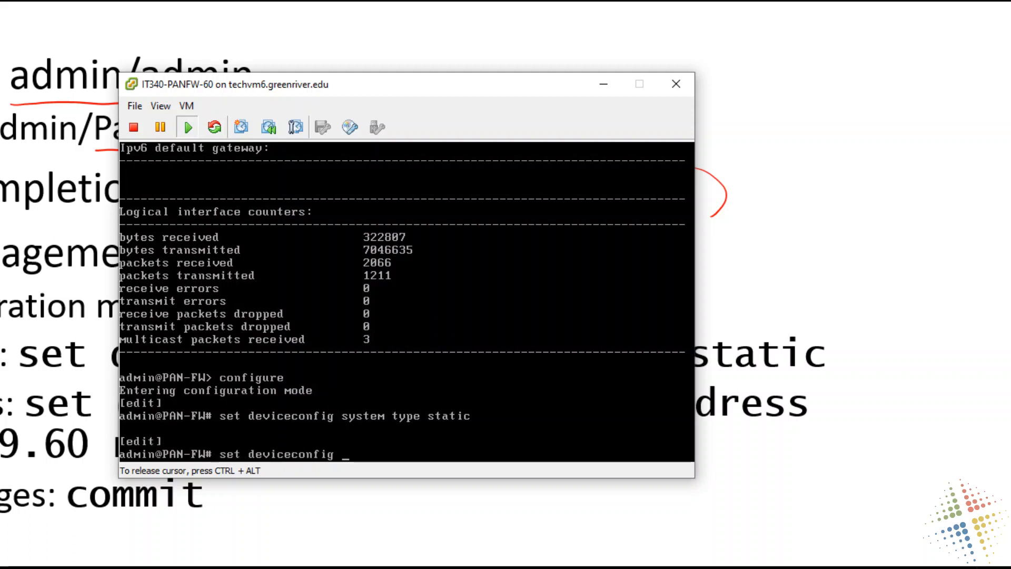
{"action": "type", "text": "sys"}
{"action": "key", "text": "Tab"}
{"action": "type", "text": "ip"}
{"action": "key", "text": "Tab"}
{"action": "type", "text": "-a"}
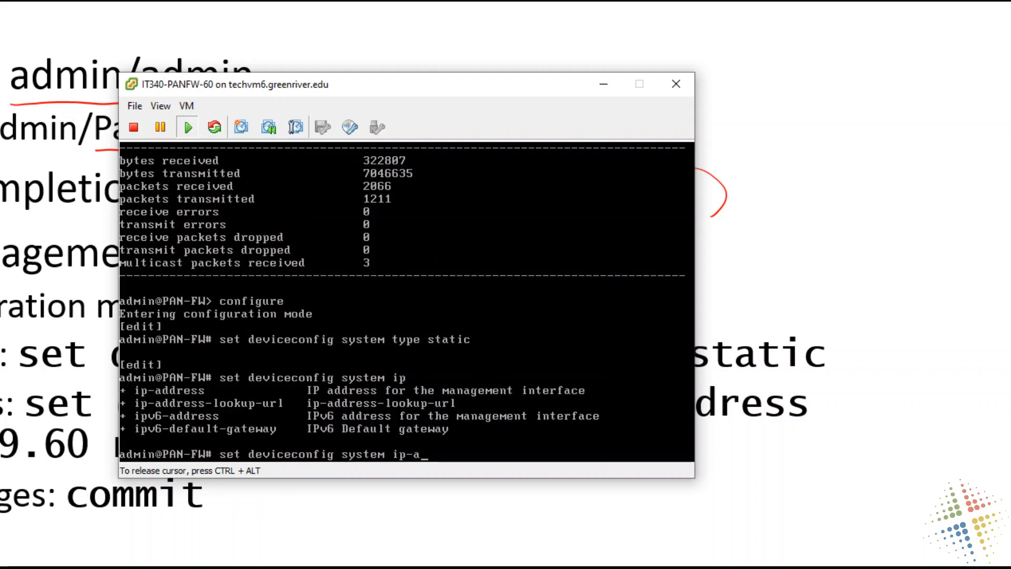
{"action": "key", "text": "Tab"}
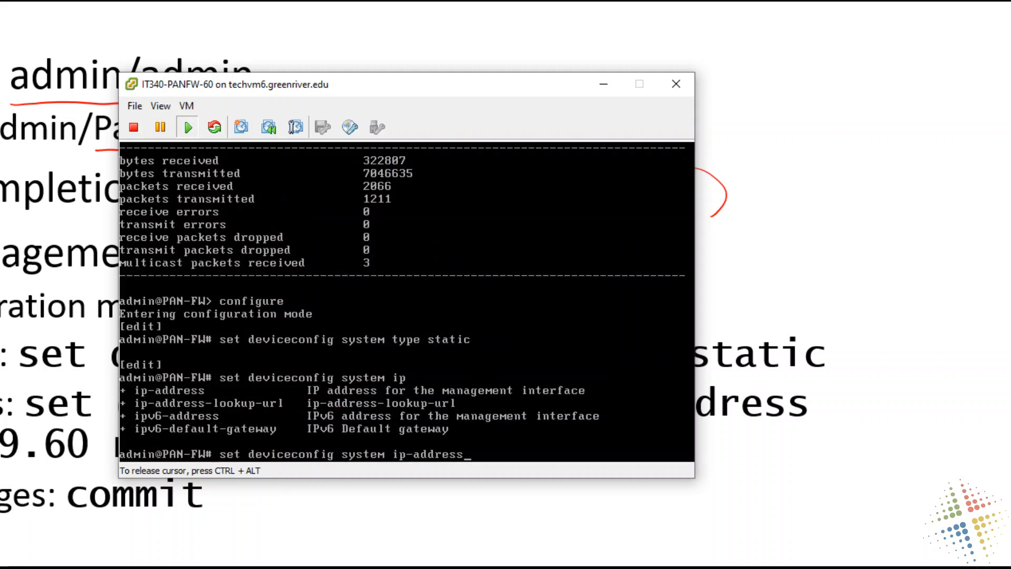
{"action": "type", "text": "172.31.199.60 netmask 2"}
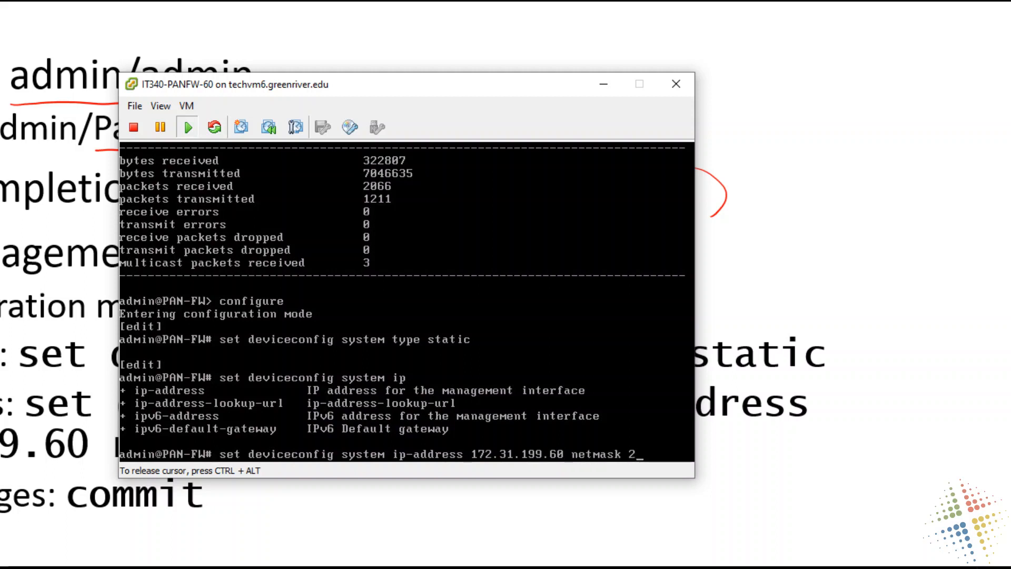
{"action": "type", "text": "55.255.0.0"}
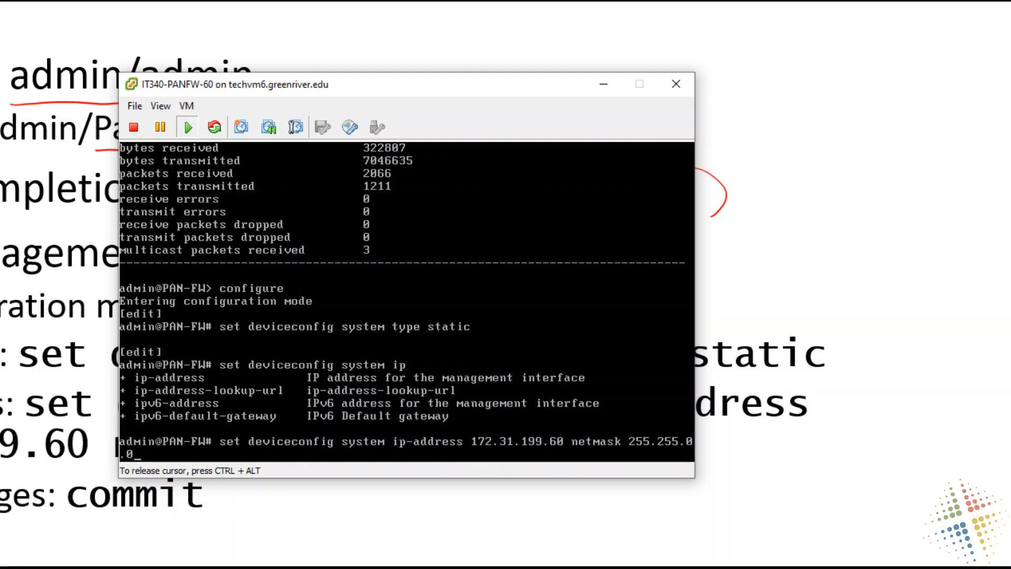
{"action": "key", "text": "Return"}
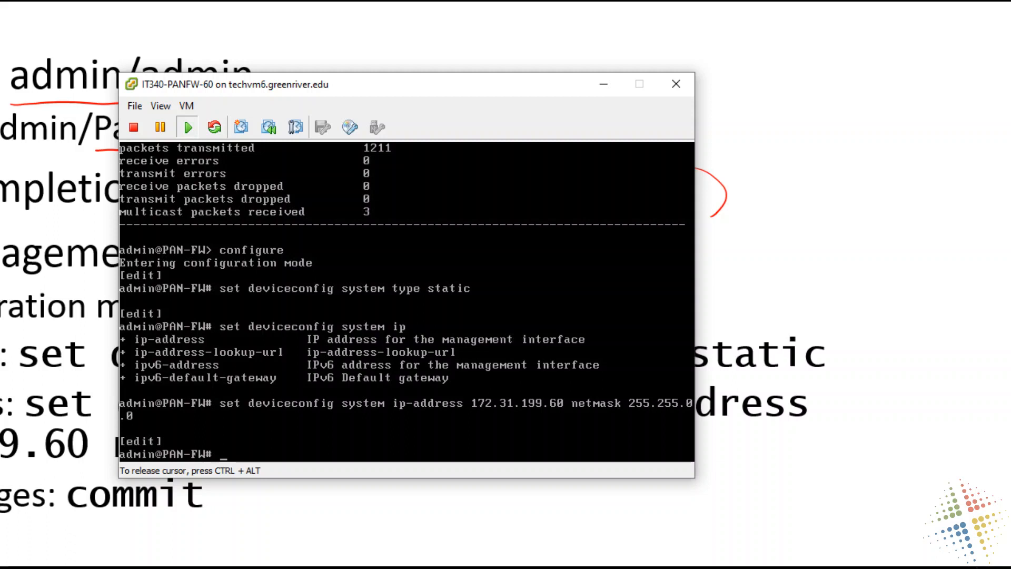
- Commit the configuration changes and, once the job finishes, exit configuration mode
{"action": "type", "text": "commit"}
{"action": "key", "text": "Return"}
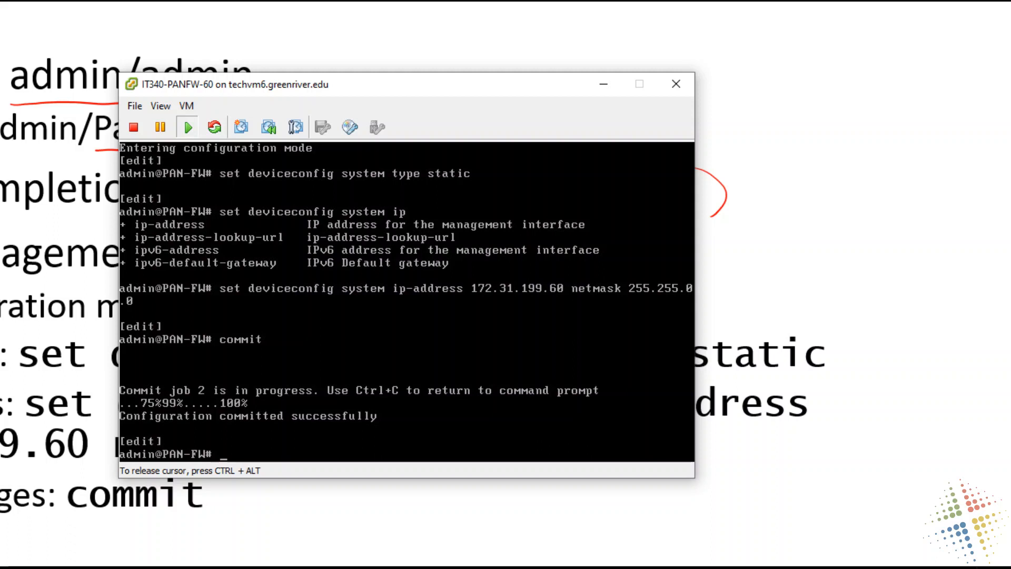
{"action": "type", "text": "exit"}
{"action": "key", "text": "Return"}
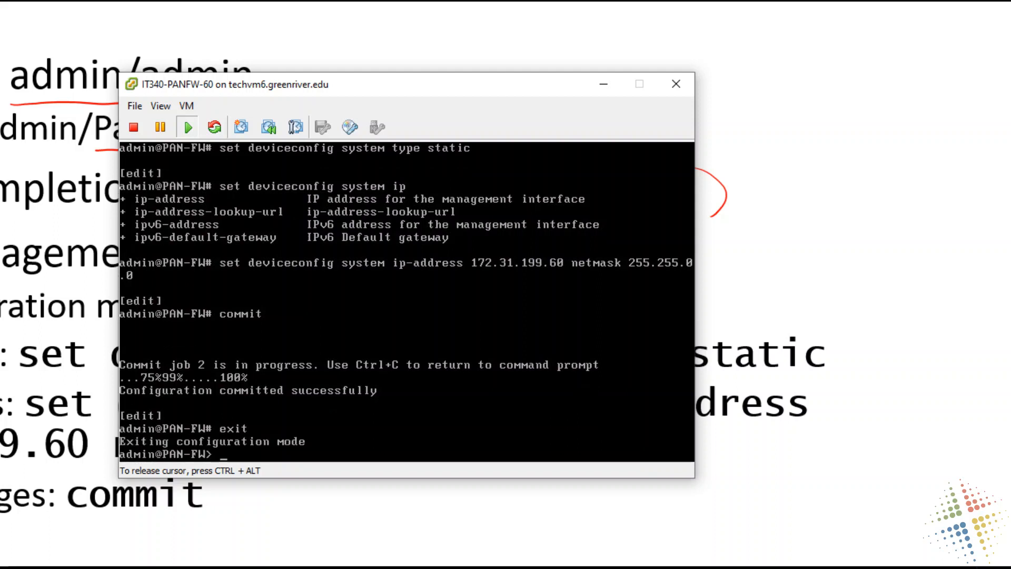
- Recall the earlier show interface management command and run it to check the new IP settings
{"action": "key", "text": "Up"}
{"action": "key", "text": "Up"}
{"action": "key", "text": "Up"}
{"action": "key", "text": "Up"}
{"action": "key", "text": "Up"}
{"action": "key", "text": "Up"}
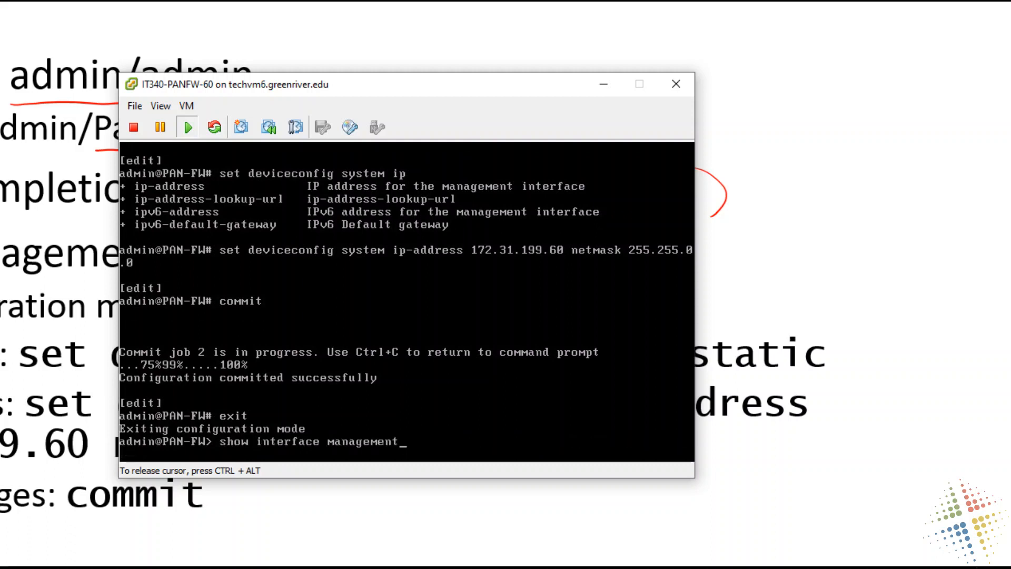
{"action": "key", "text": "Return"}
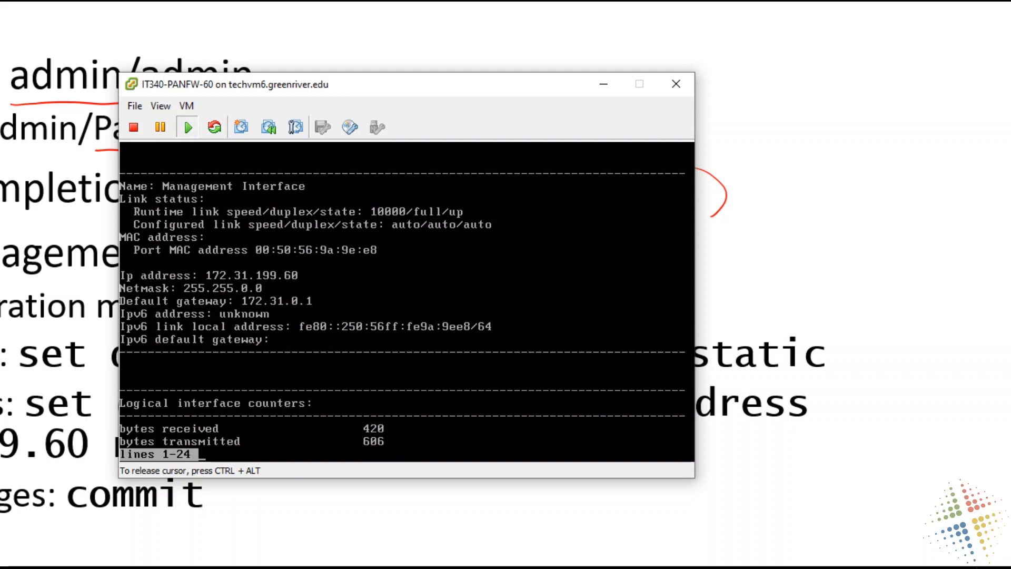
- Release the cursor from the VM console, switch to the PowerPoint slide show and erase the slide's ink annotations
{"action": "key", "text": "ctrl+alt"}
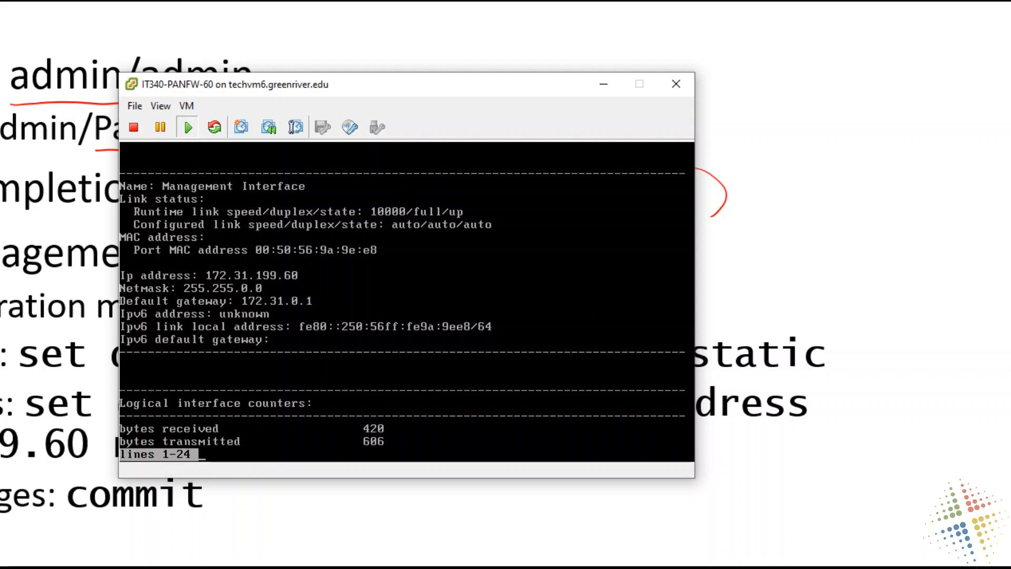
{"action": "key", "text": "alt+Tab"}
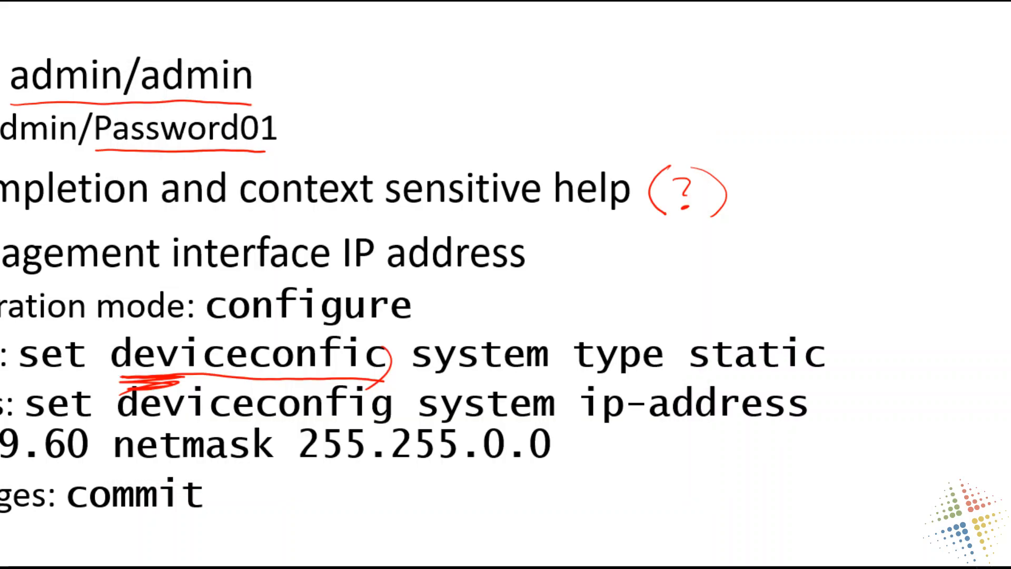
{"action": "key", "text": "e"}
{"action": "key", "text": "alt+Tab"}
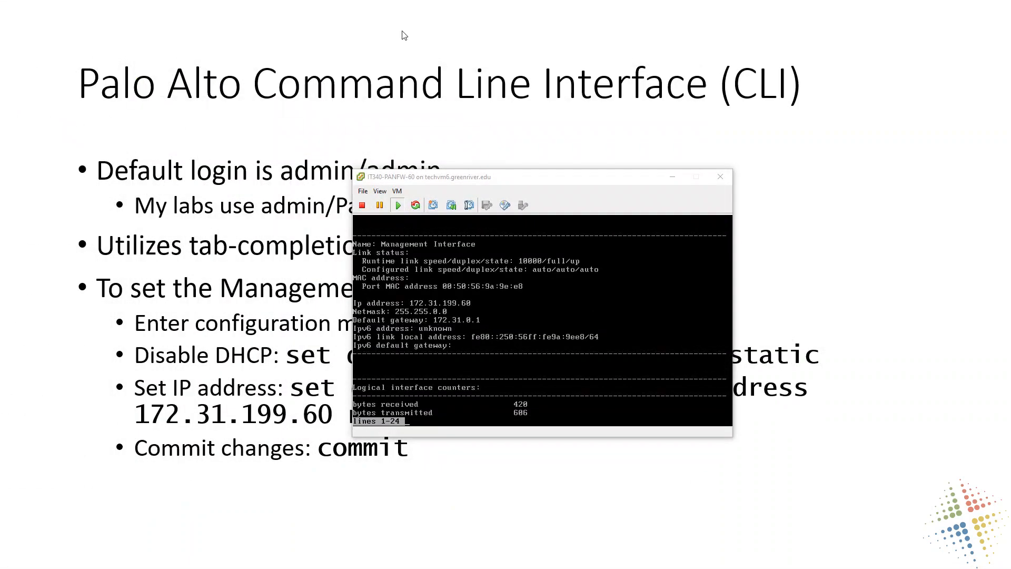
{"action": "key", "text": "alt+Tab"}
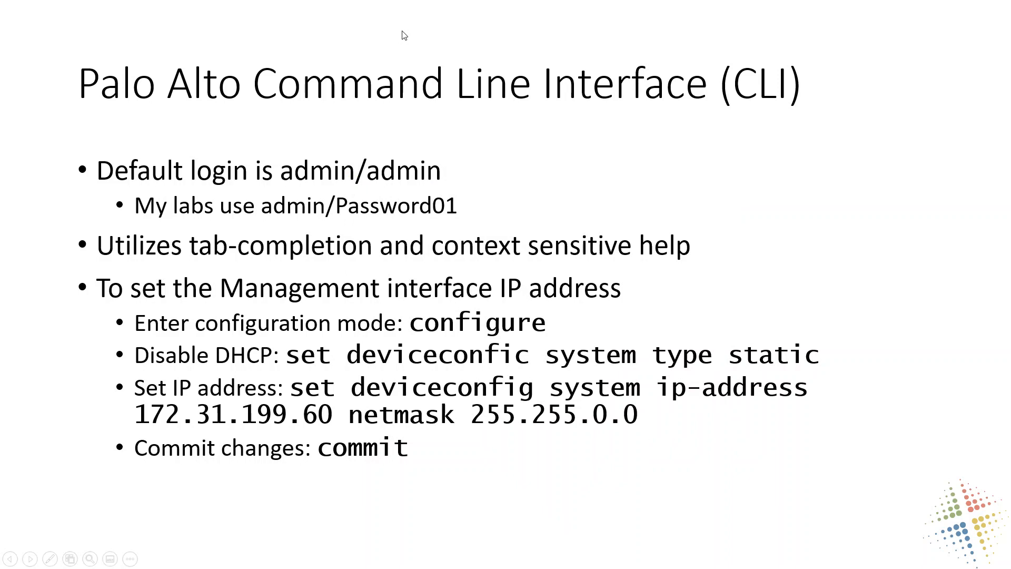
- Underline configure and the set deviceconfic system type static command on the slide with the pen
{"action": "key", "text": "ctrl+p"}
{"action": "left_click_drag", "start_coordinate": [414, 341], "coordinate": [538, 336]}
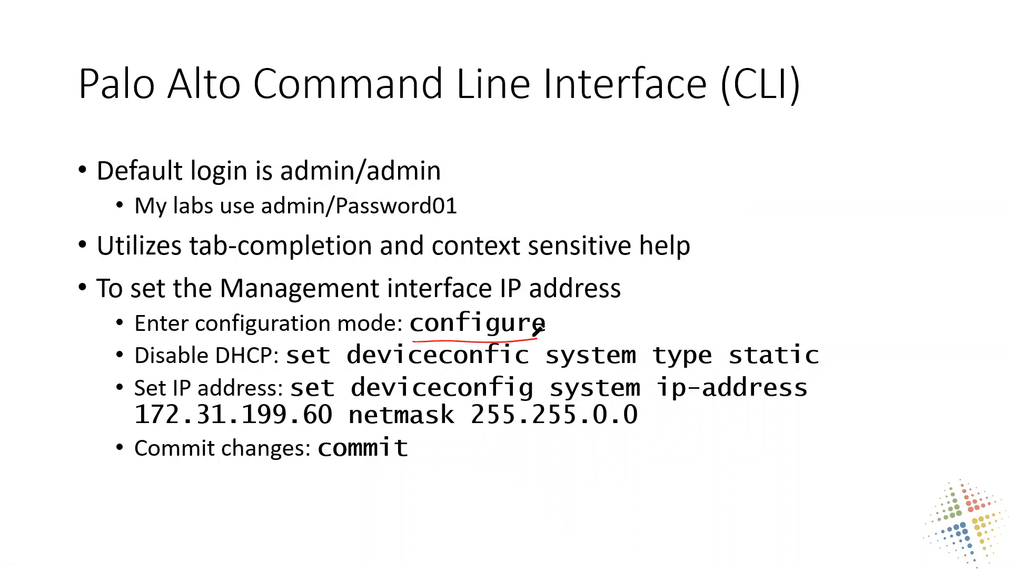
{"action": "mouse_move", "coordinate": [287, 378]}
{"action": "left_mouse_down"}
{"action": "mouse_move", "coordinate": [508, 365]}
{"action": "mouse_move", "coordinate": [798, 373]}
{"action": "left_mouse_up"}
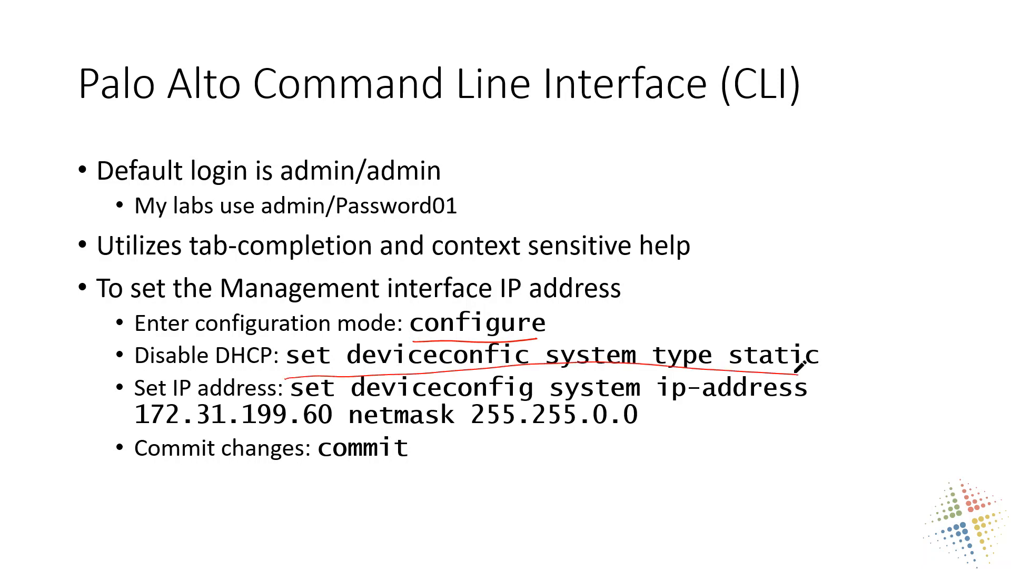
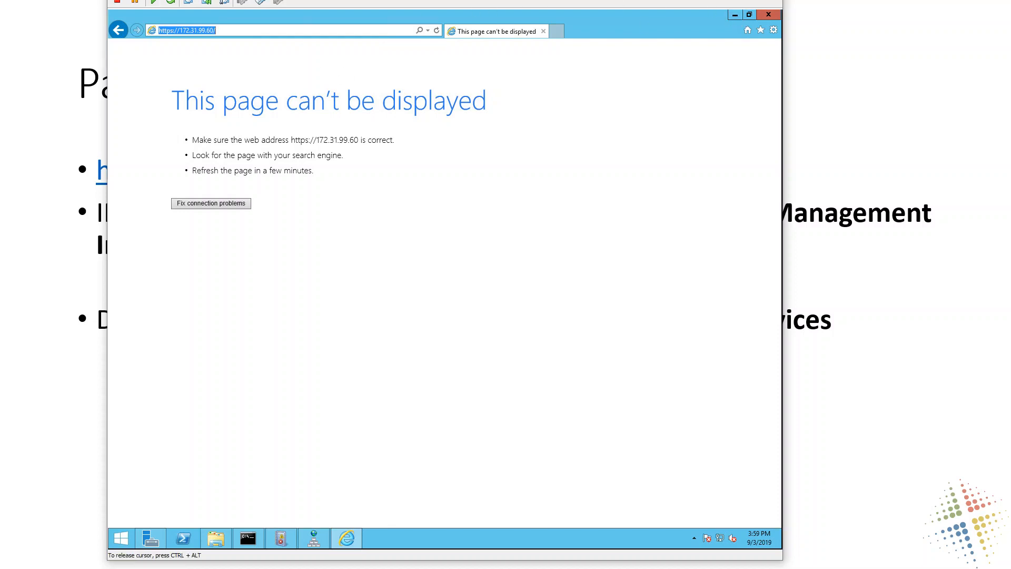
{"action": "left_click", "coordinate": [199, 30]}
{"action": "type", "text": "1"}
{"action": "key", "text": "Return"}
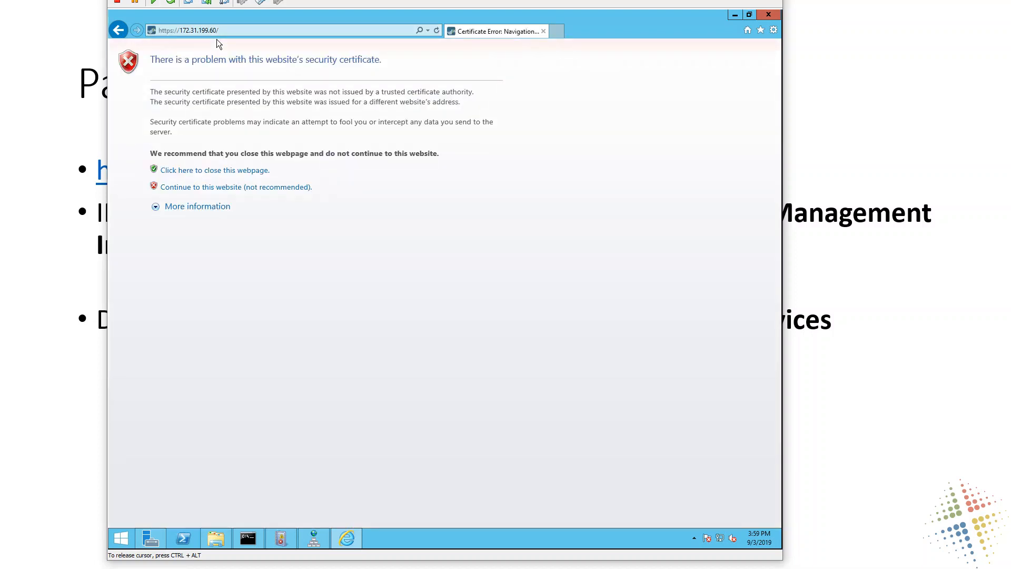
{"action": "left_click", "coordinate": [229, 188]}
{"action": "left_click_drag", "start_coordinate": [379, 59], "coordinate": [150, 59]}
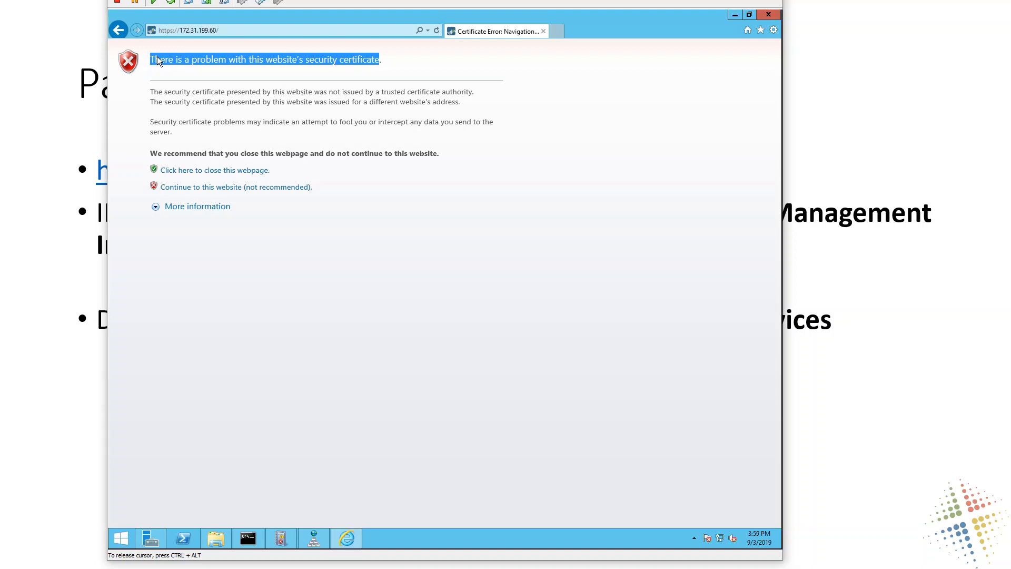
{"action": "left_click", "coordinate": [227, 188]}
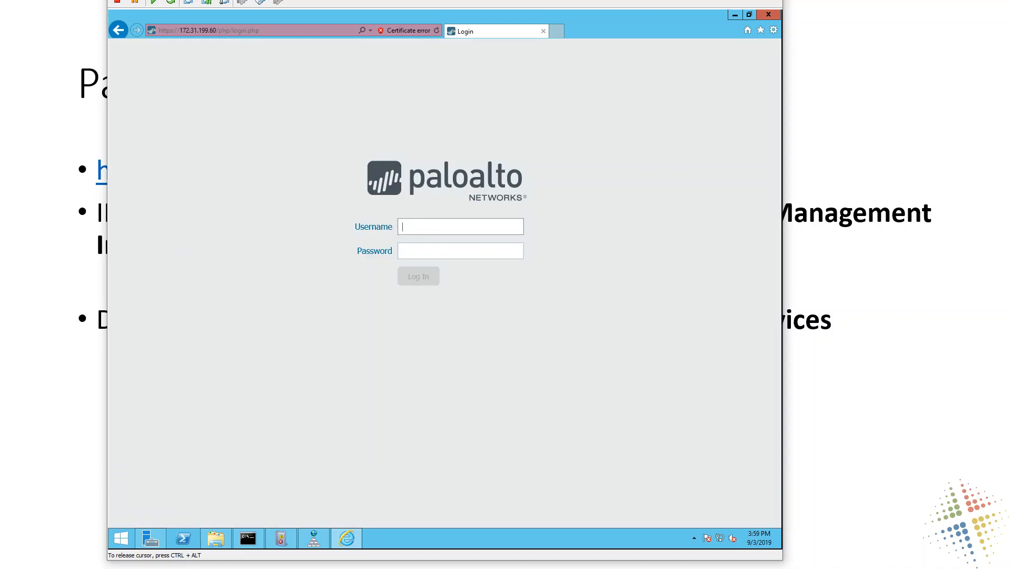
- Log in to the firewall's web interface with the username admin and the account password
{"action": "type", "text": "admin"}
{"action": "key", "text": "Tab"}
{"action": "type", "text": "a*********"}
{"action": "key", "text": "Return"}
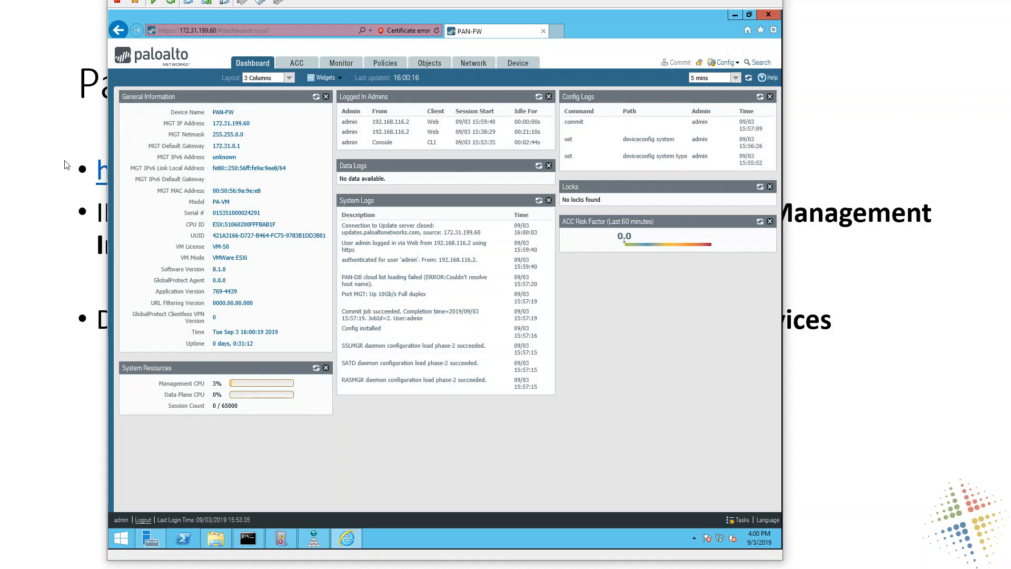
- Mark up the General Information widget with the pen, highlighting the management IP, netmask, gateway and VM details, and clear the ink
{"action": "key", "text": "ctrl+p"}
{"action": "mouse_move", "coordinate": [112, 77]}
{"action": "left_mouse_down"}
{"action": "mouse_move", "coordinate": [304, 68]}
{"action": "mouse_move", "coordinate": [332, 345]}
{"action": "mouse_move", "coordinate": [113, 353]}
{"action": "mouse_move", "coordinate": [105, 82]}
{"action": "left_mouse_up"}
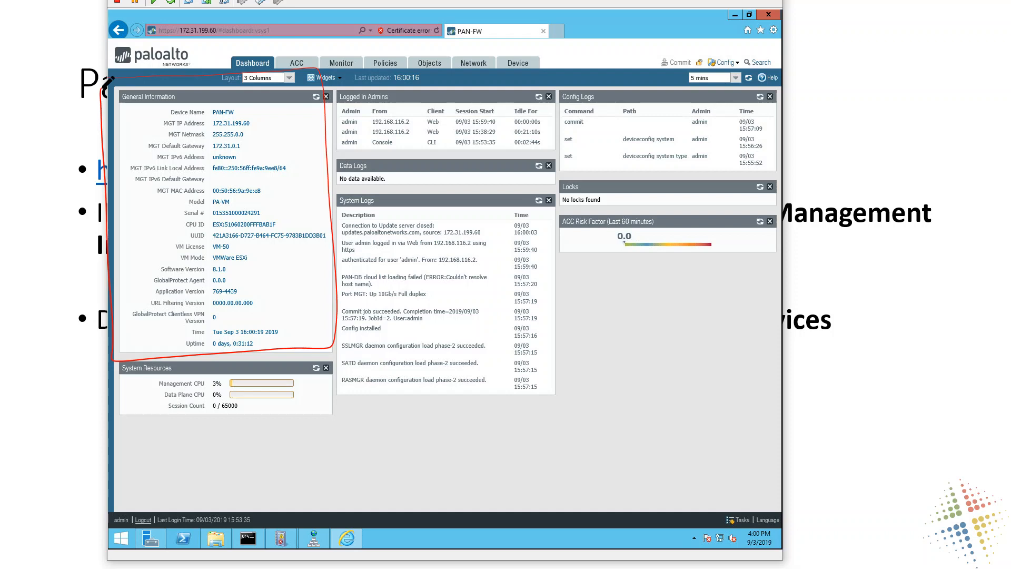
{"action": "left_click", "coordinate": [406, 387]}
{"action": "mouse_move", "coordinate": [262, 125]}
{"action": "left_mouse_down"}
{"action": "mouse_move", "coordinate": [273, 125]}
{"action": "mouse_move", "coordinate": [256, 125]}
{"action": "left_mouse_up"}
{"action": "mouse_move", "coordinate": [262, 133]}
{"action": "left_mouse_down"}
{"action": "mouse_move", "coordinate": [248, 136]}
{"action": "mouse_move", "coordinate": [252, 148]}
{"action": "left_mouse_up"}
{"action": "mouse_move", "coordinate": [184, 248]}
{"action": "left_mouse_down"}
{"action": "mouse_move", "coordinate": [240, 273]}
{"action": "mouse_move", "coordinate": [213, 243]}
{"action": "left_mouse_up"}
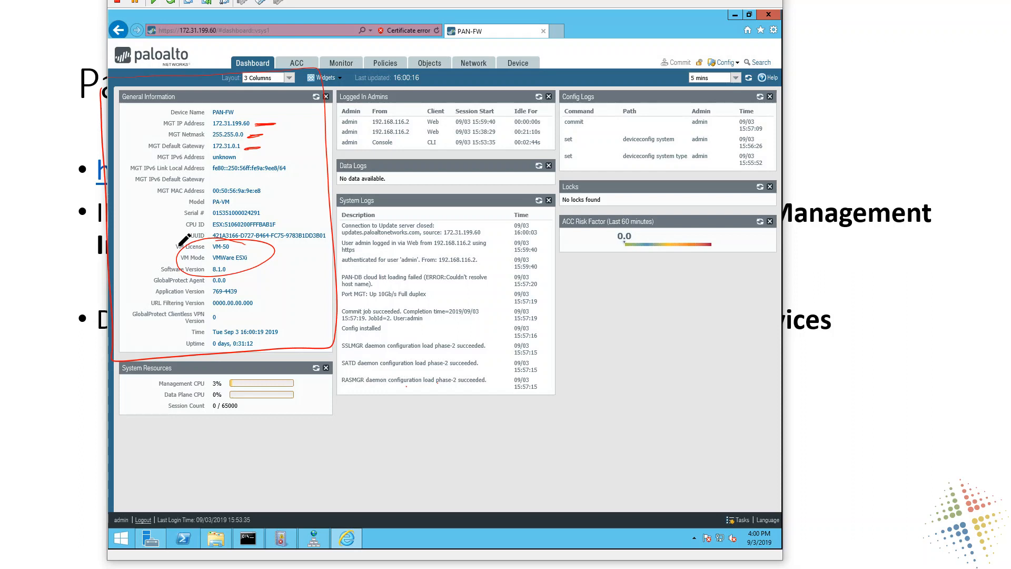
{"action": "key", "text": "Escape"}
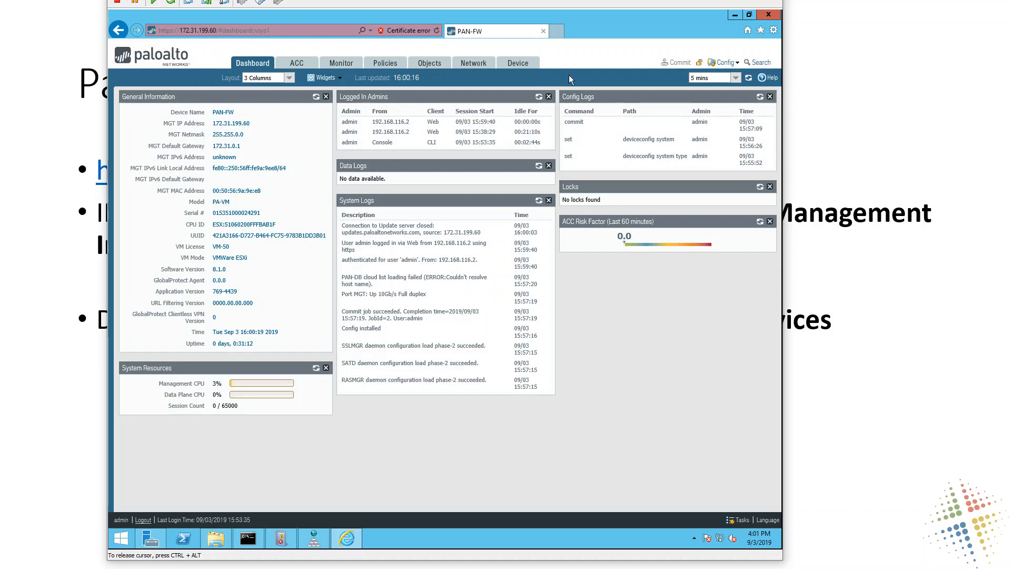
- Review the IP address, netmask and default gateway in the device's Management Interface Settings and close them without changes
{"action": "left_click", "coordinate": [528, 65]}
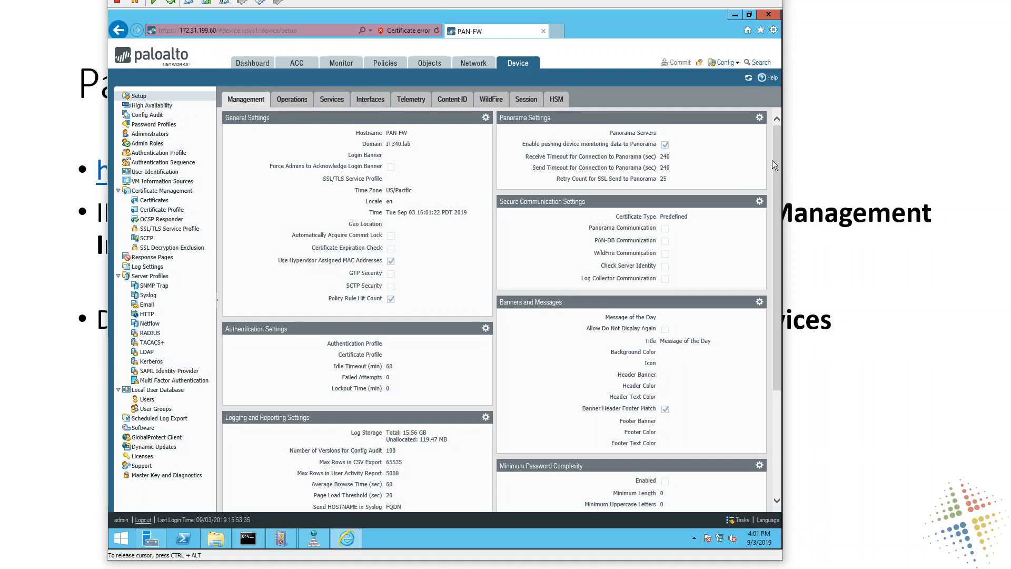
{"action": "left_click_drag", "start_coordinate": [772, 161], "coordinate": [763, 125]}
{"action": "left_click", "coordinate": [372, 99]}
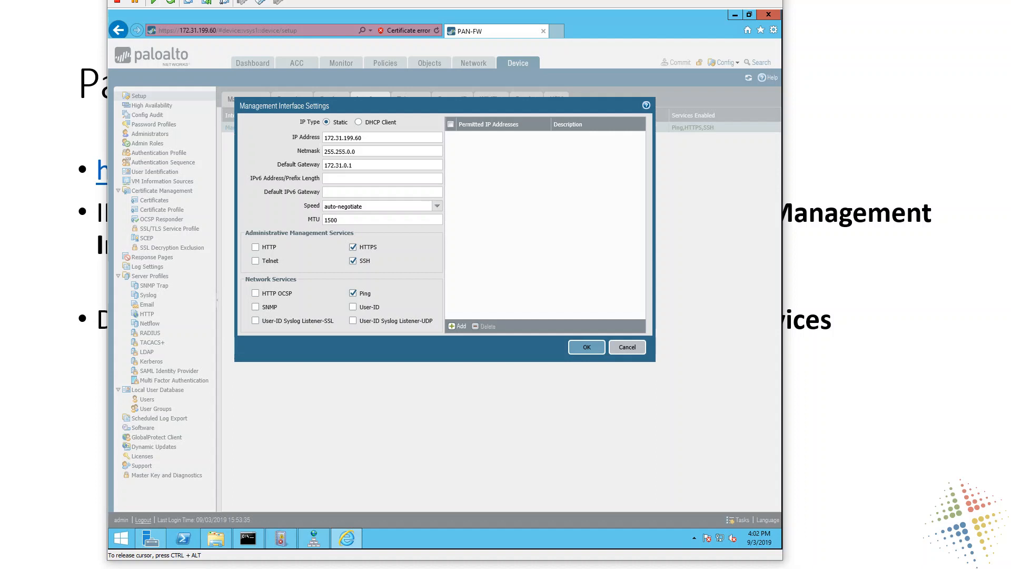
{"action": "left_click_drag", "start_coordinate": [364, 138], "coordinate": [323, 138]}
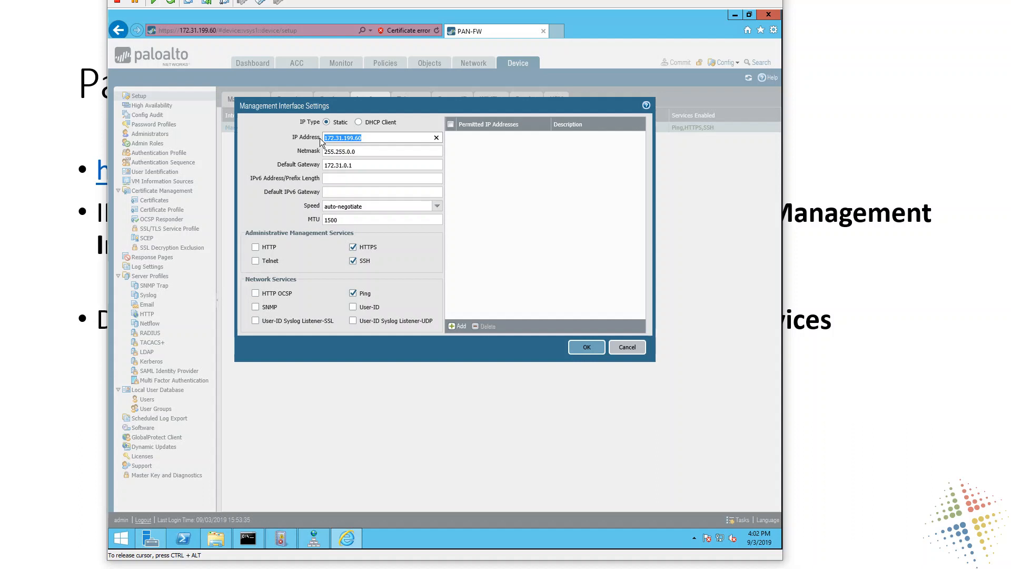
{"action": "left_click", "coordinate": [357, 151]}
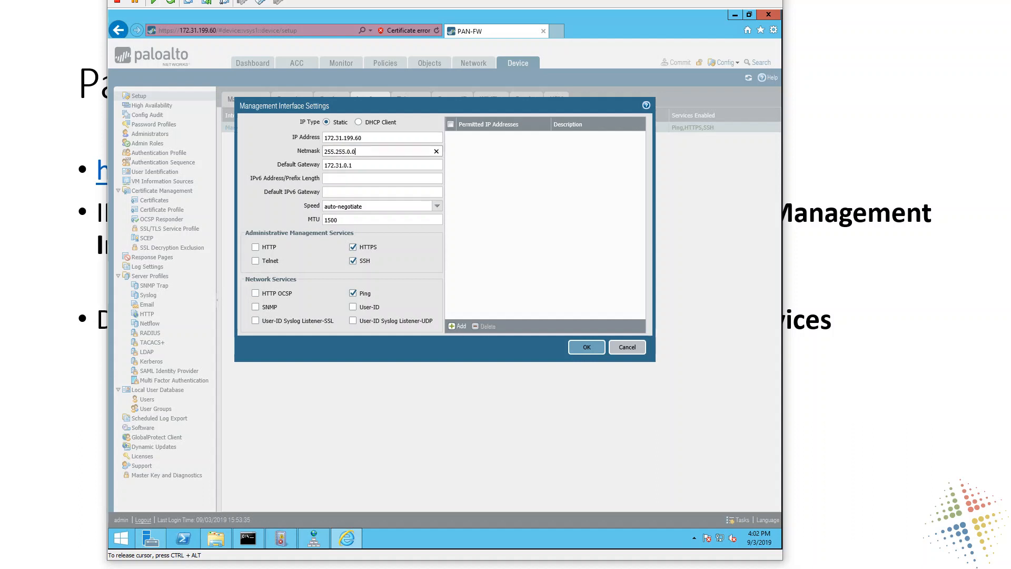
{"action": "left_click_drag", "start_coordinate": [353, 164], "coordinate": [252, 157]}
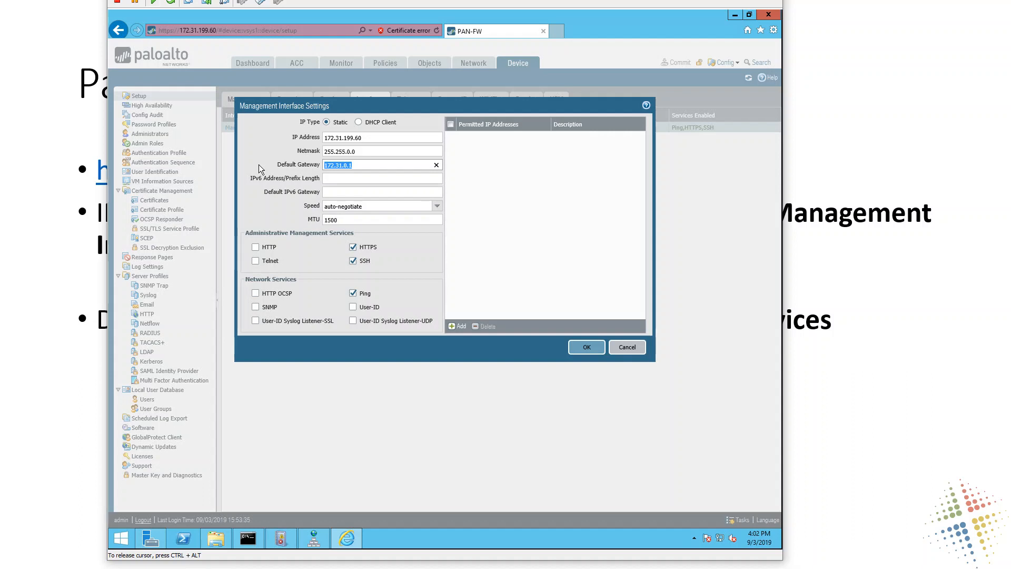
{"action": "key", "text": "Tab"}
{"action": "key", "text": "Tab"}
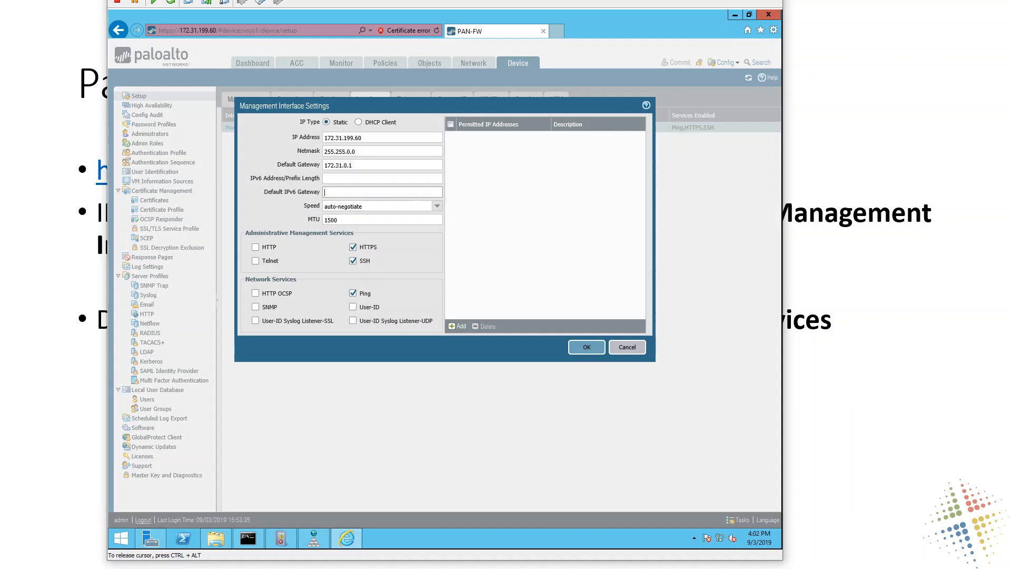
{"action": "left_click", "coordinate": [628, 348]}
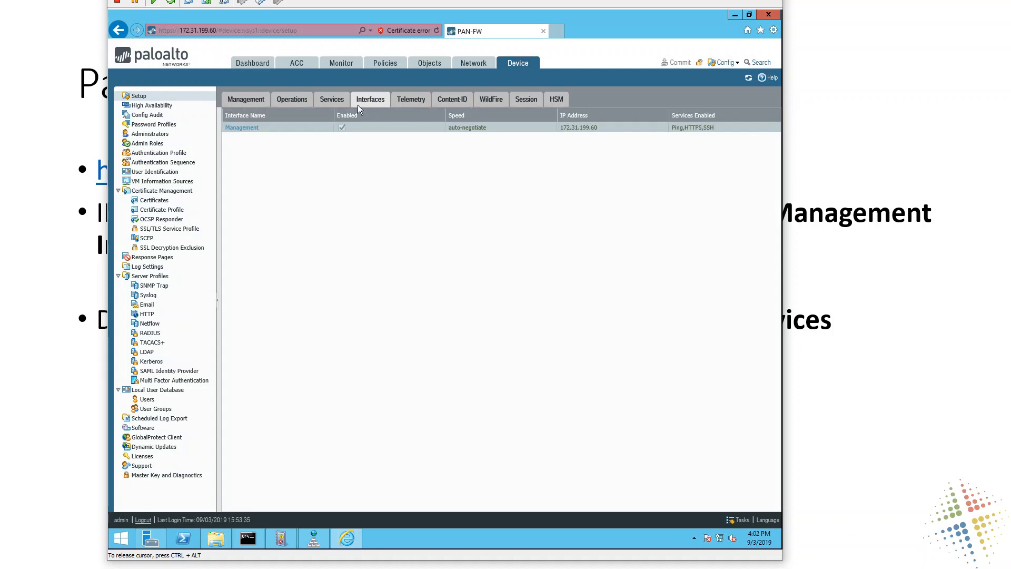
- Set the device's primary DNS server to 8.8.8.8 and the secondary DNS server to 8.8.4.4 in the Services settings
{"action": "left_click", "coordinate": [334, 100]}
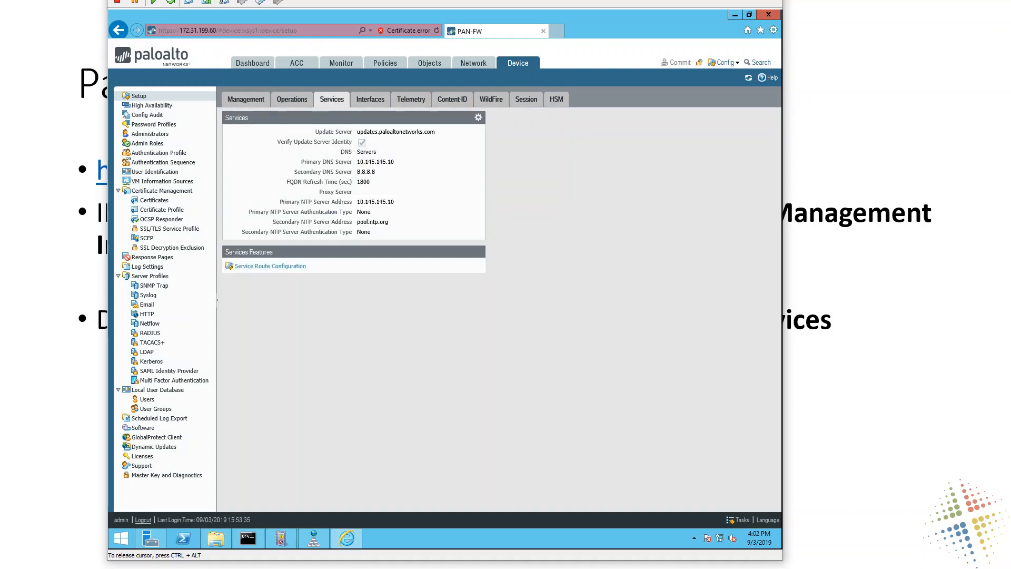
{"action": "left_click", "coordinate": [478, 118]}
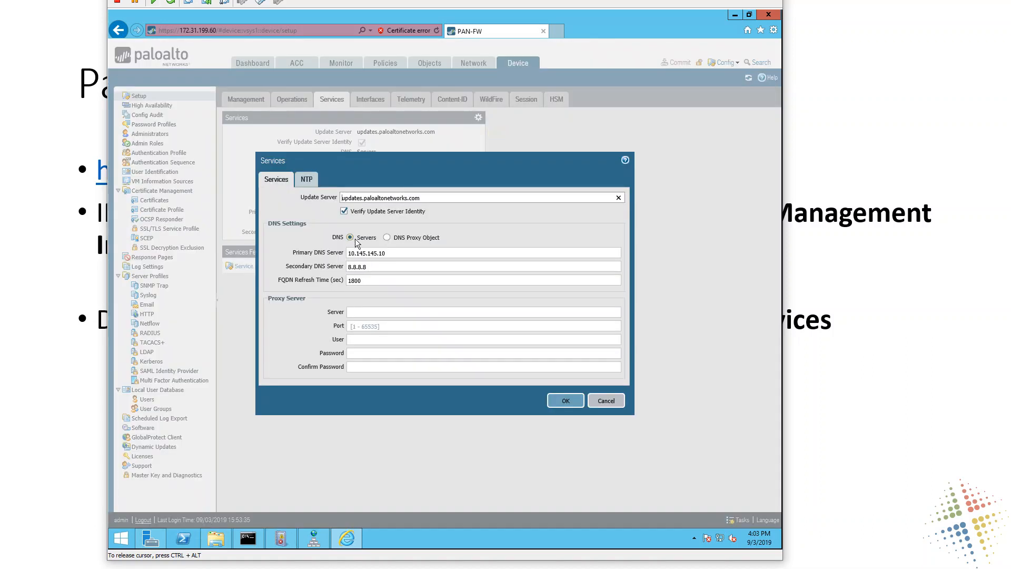
{"action": "left_click_drag", "start_coordinate": [387, 253], "coordinate": [341, 258]}
{"action": "key", "text": "Tab"}
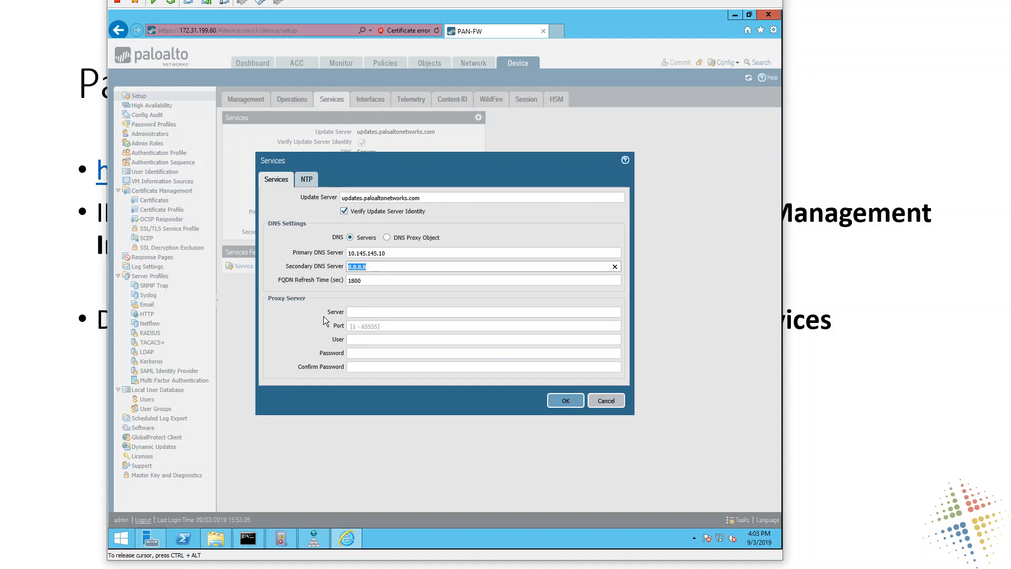
{"action": "left_click", "coordinate": [409, 252]}
{"action": "key", "text": "ctrl+a"}
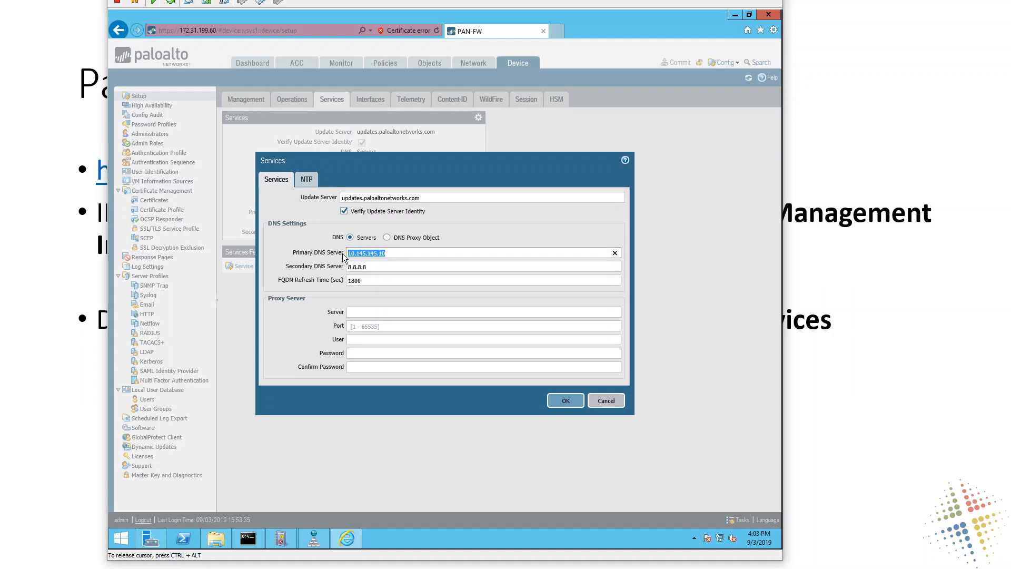
{"action": "type", "text": "8.8.8.8"}
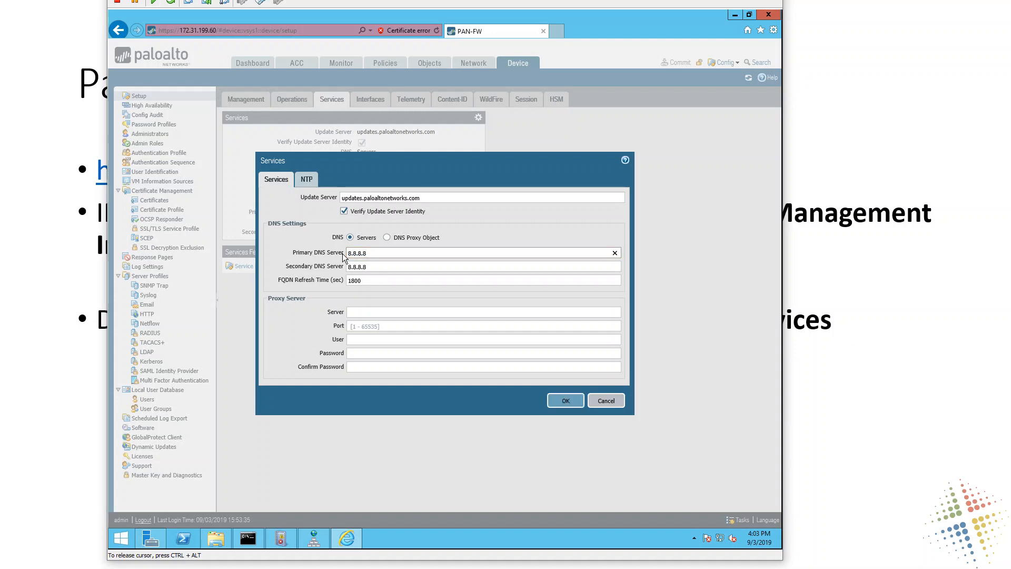
{"action": "key", "text": "Tab"}
{"action": "type", "text": "8.8.4.4"}
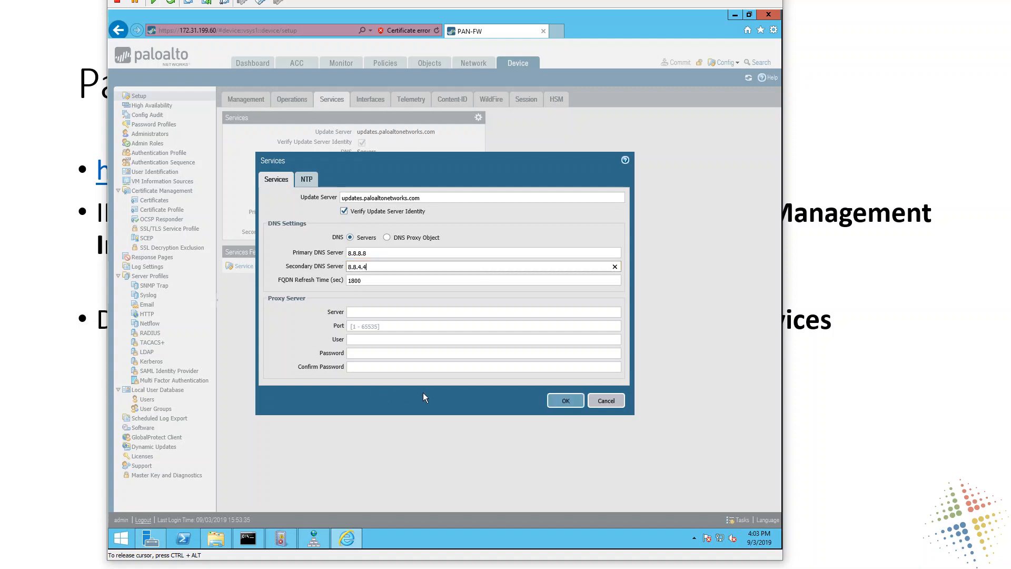
{"action": "left_click", "coordinate": [558, 402]}
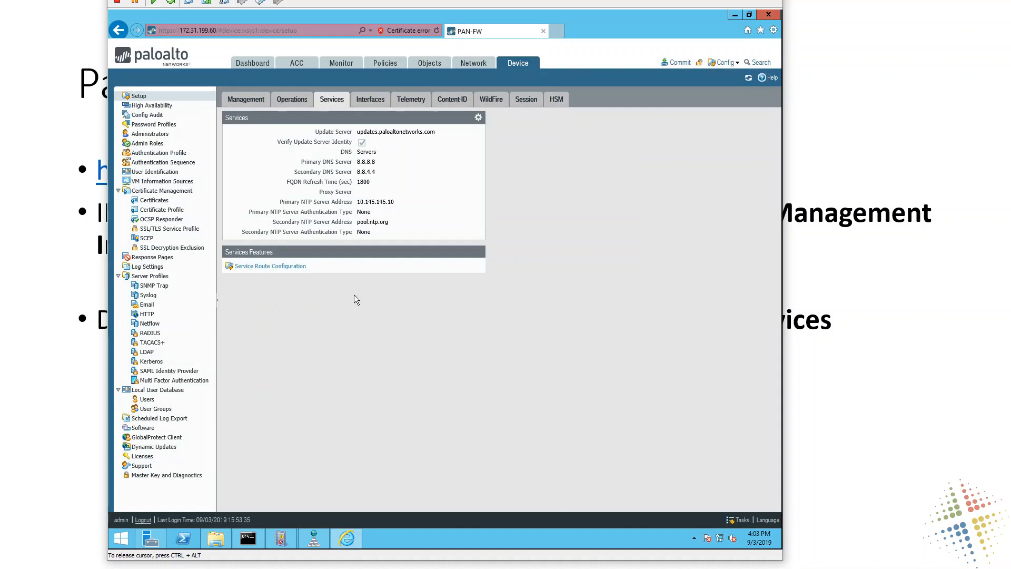
- Switch the service route configuration to Customize and examine the source interface options for the Email service without changing them
{"action": "left_click", "coordinate": [257, 267]}
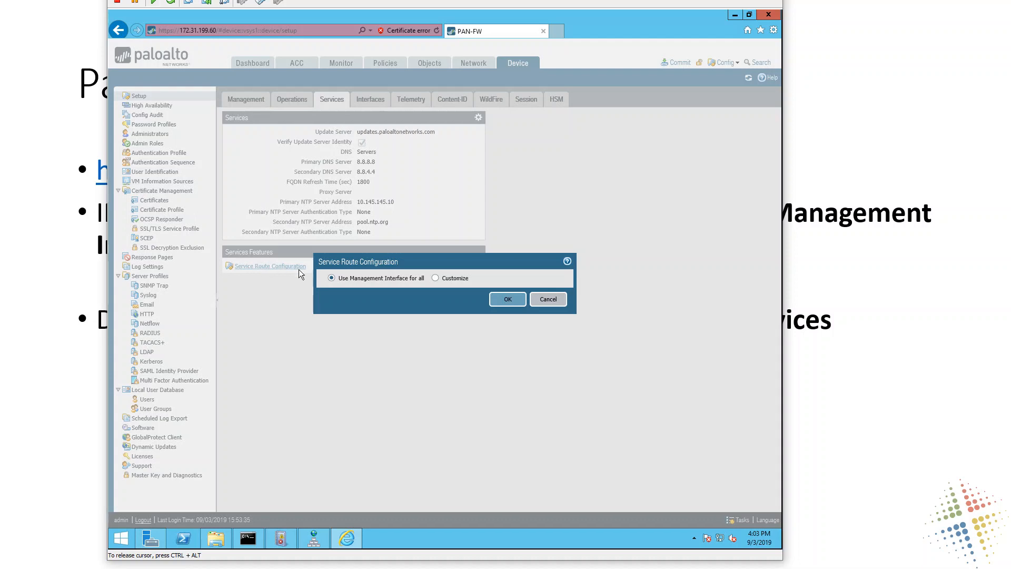
{"action": "left_click", "coordinate": [435, 279]}
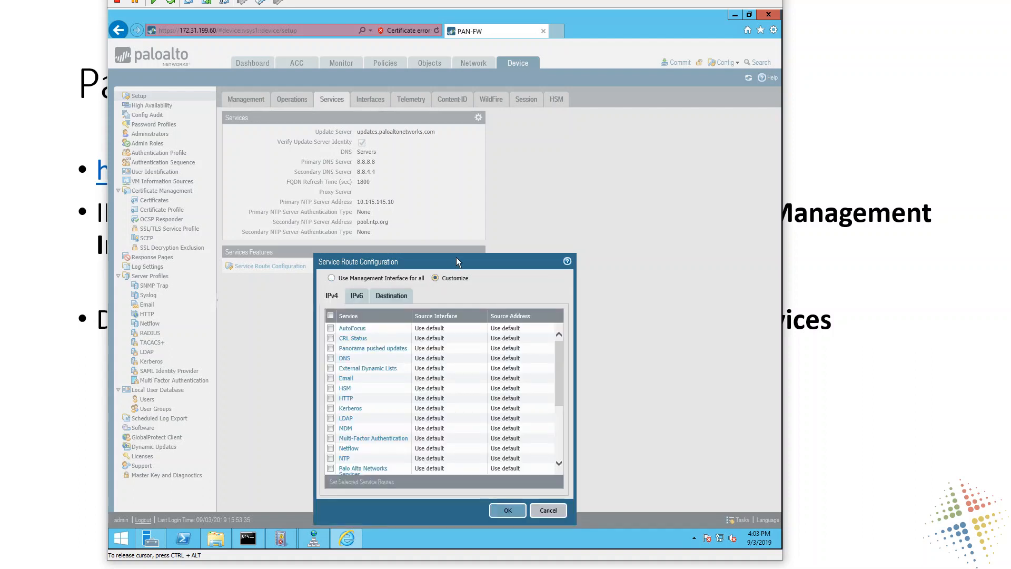
{"action": "left_click_drag", "start_coordinate": [460, 265], "coordinate": [470, 141]}
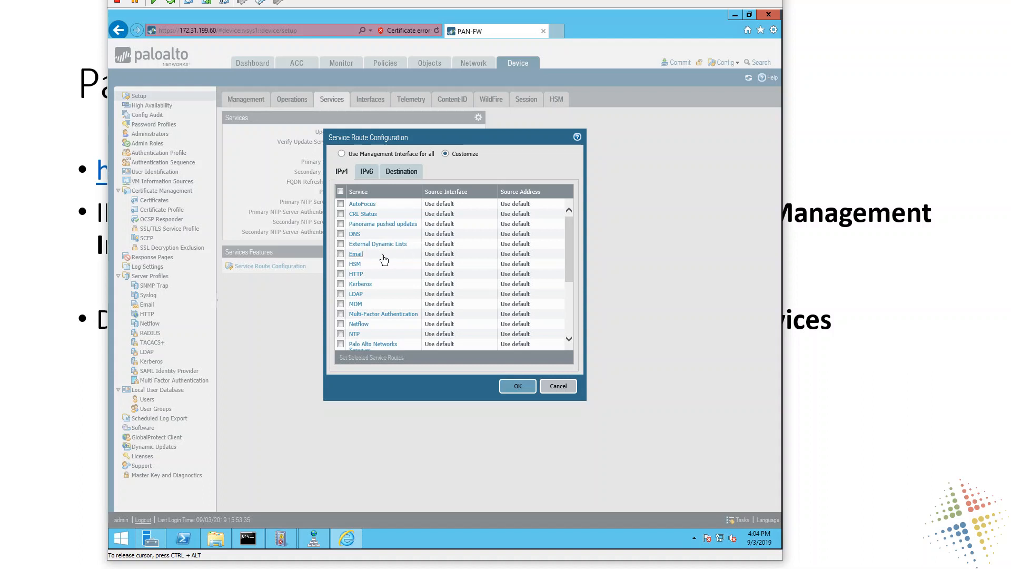
{"action": "left_click", "coordinate": [340, 255]}
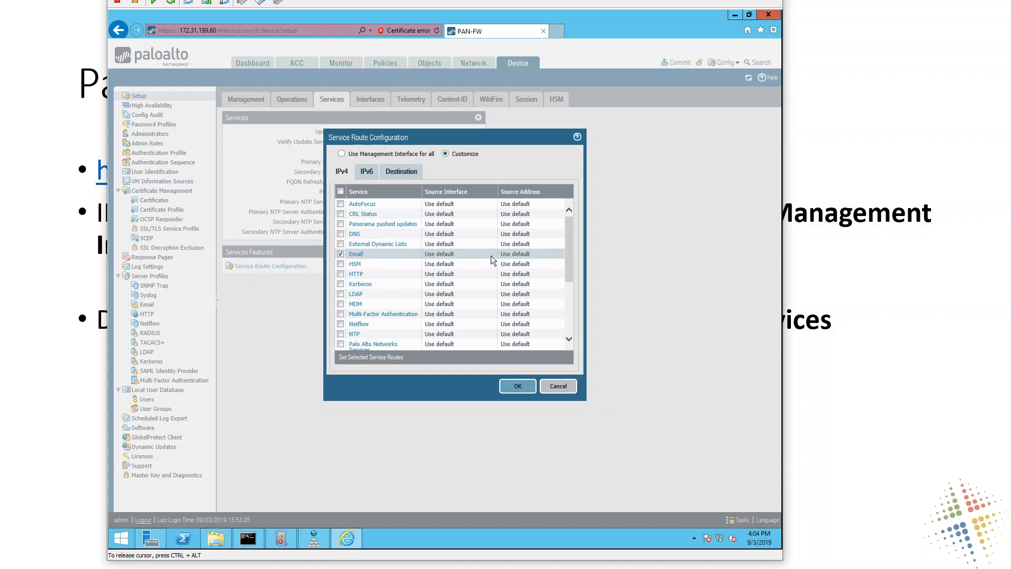
{"action": "left_click", "coordinate": [562, 256]}
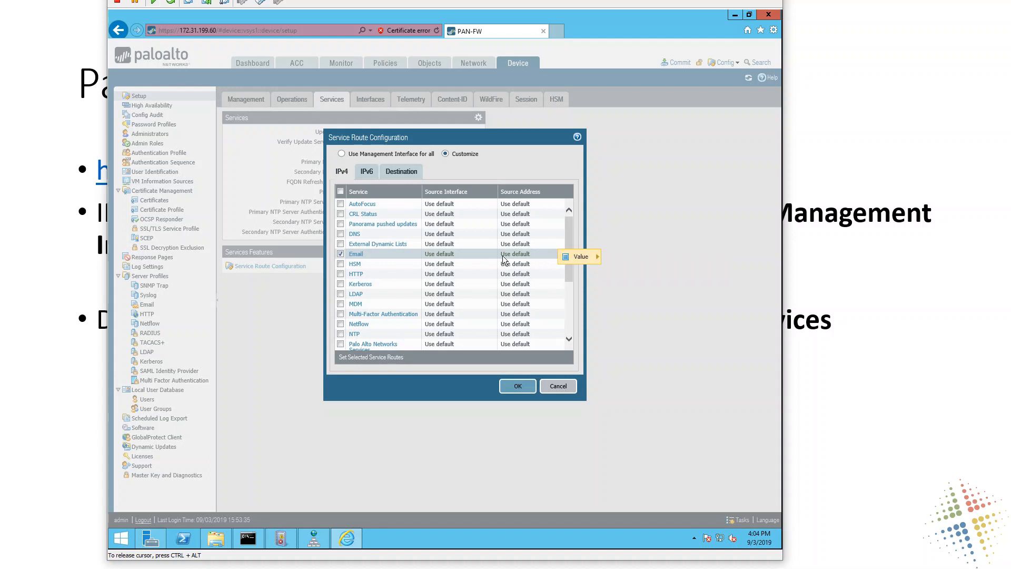
{"action": "left_click", "coordinate": [405, 256]}
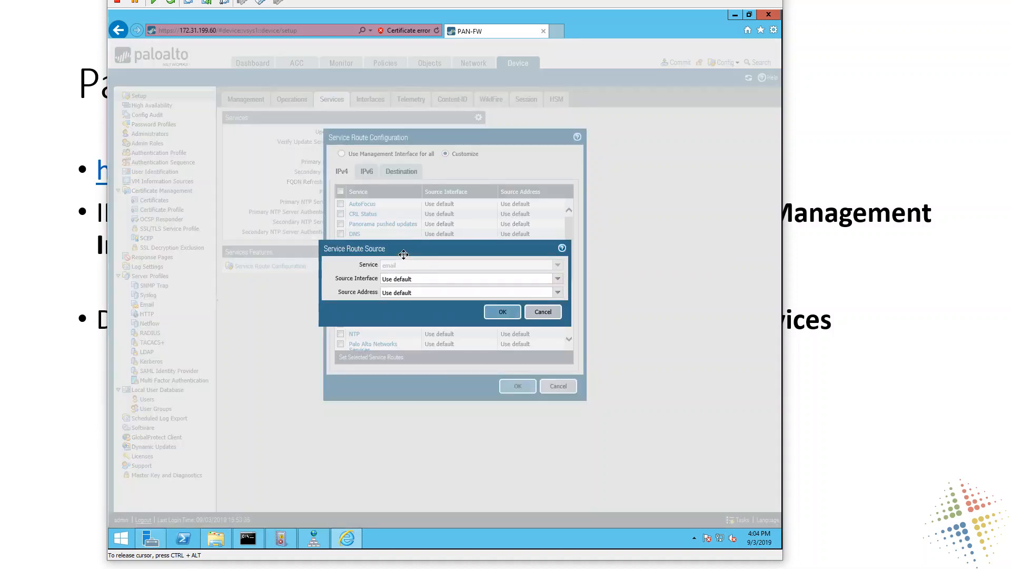
{"action": "left_click", "coordinate": [500, 278]}
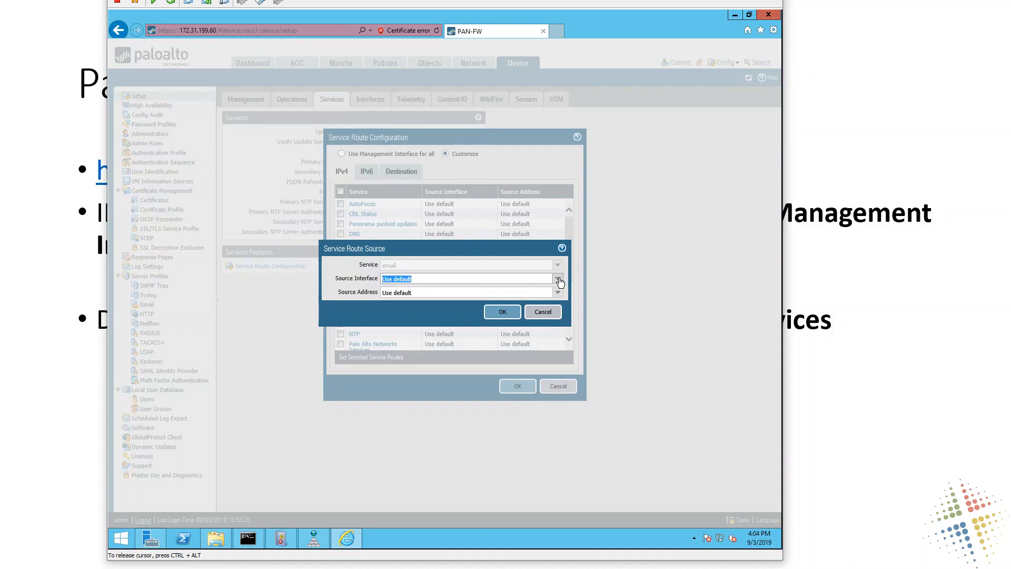
{"action": "left_click", "coordinate": [559, 279]}
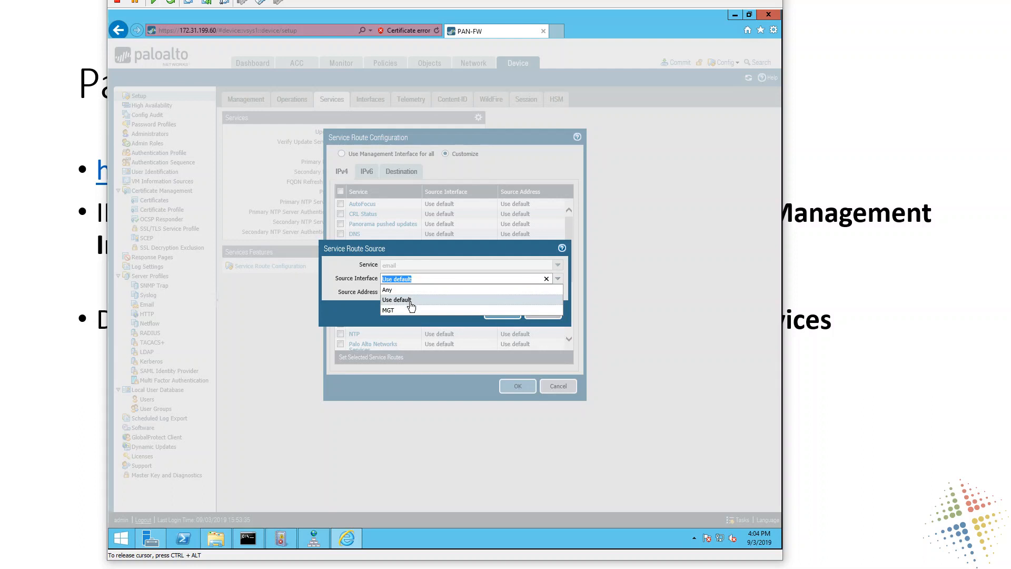
{"action": "left_click", "coordinate": [421, 247]}
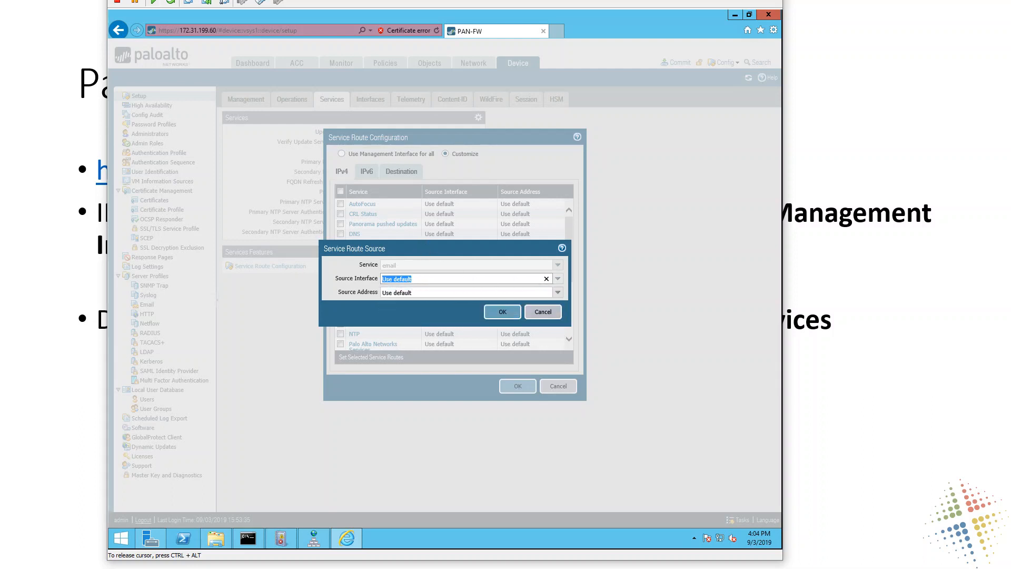
{"action": "left_click", "coordinate": [551, 315]}
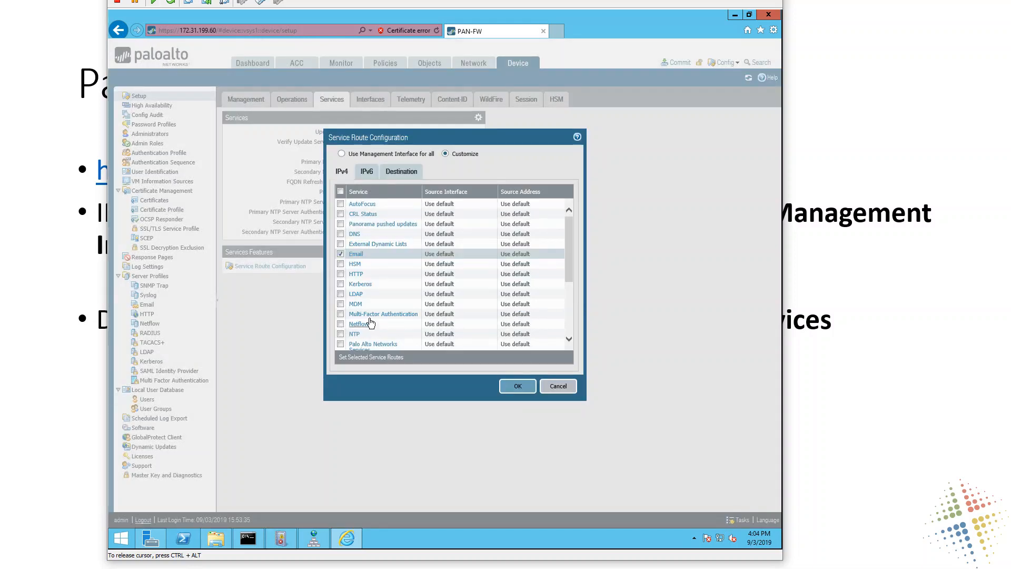
- Try MGT as the source interface for Multi-Factor Authentication, deselect the service and return the service routes to Use Management Interface for all
{"action": "left_click", "coordinate": [341, 314]}
{"action": "left_click", "coordinate": [379, 314]}
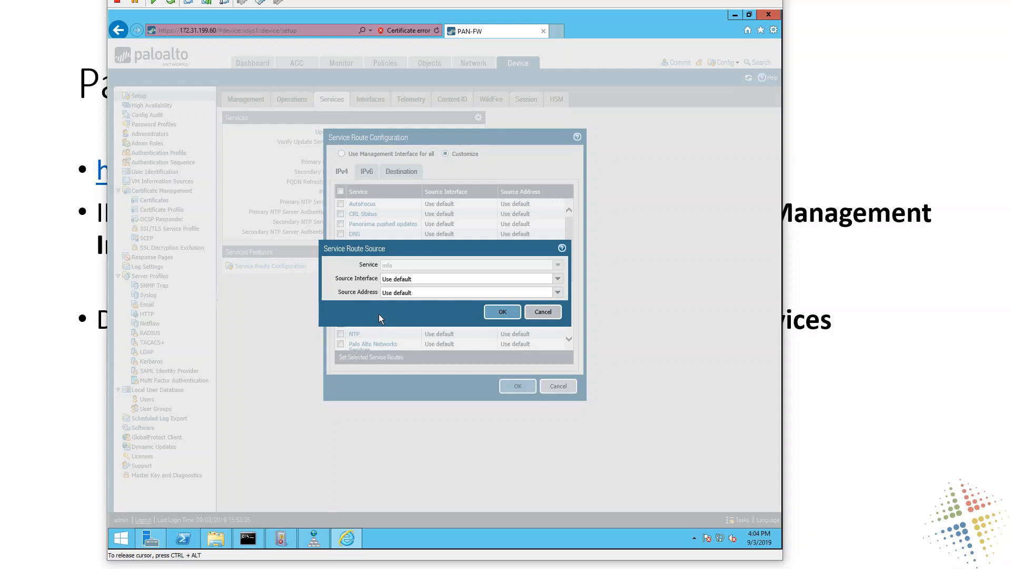
{"action": "left_click", "coordinate": [558, 279]}
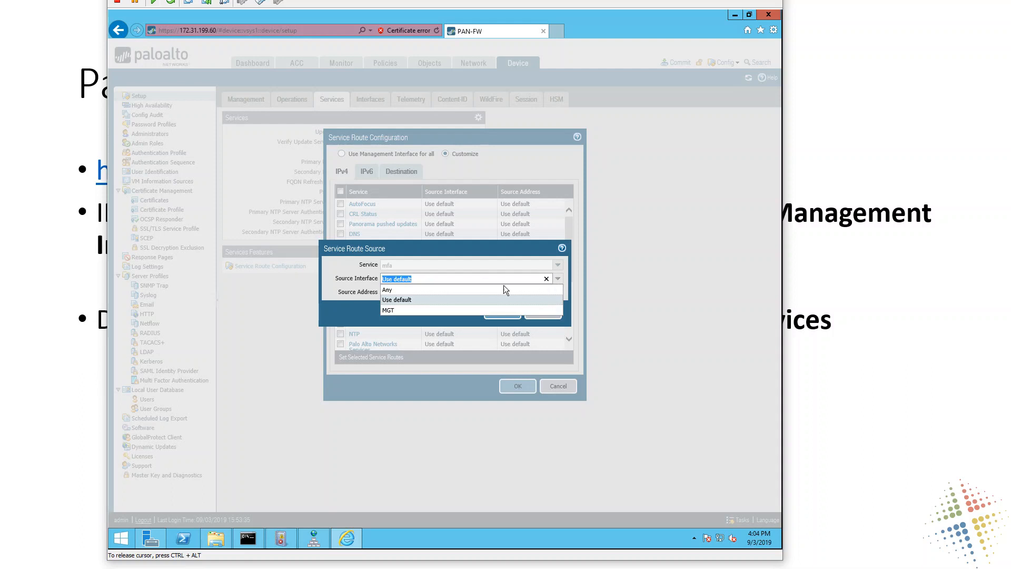
{"action": "left_click", "coordinate": [483, 311]}
{"action": "left_click", "coordinate": [501, 312]}
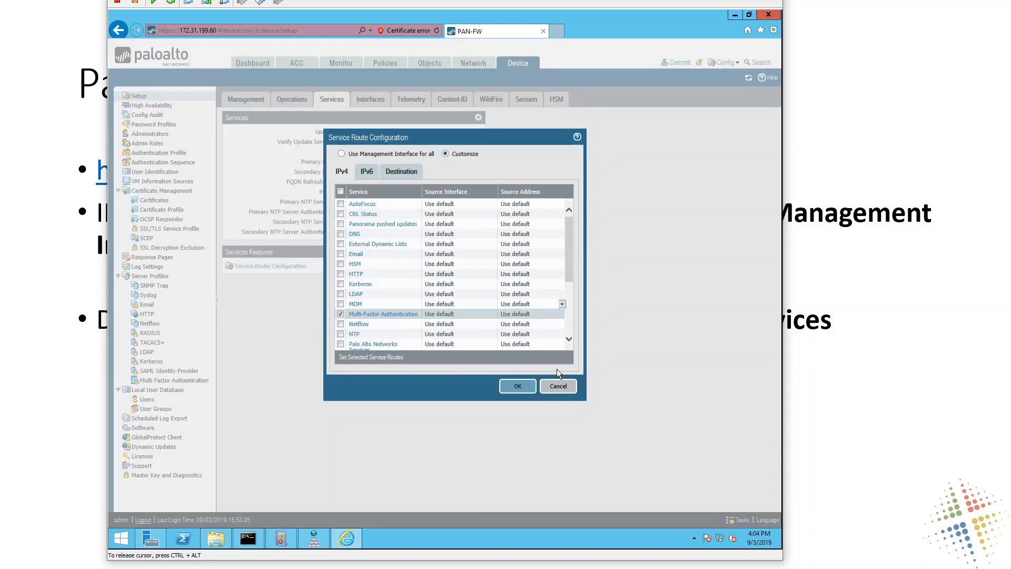
{"action": "left_click", "coordinate": [340, 314]}
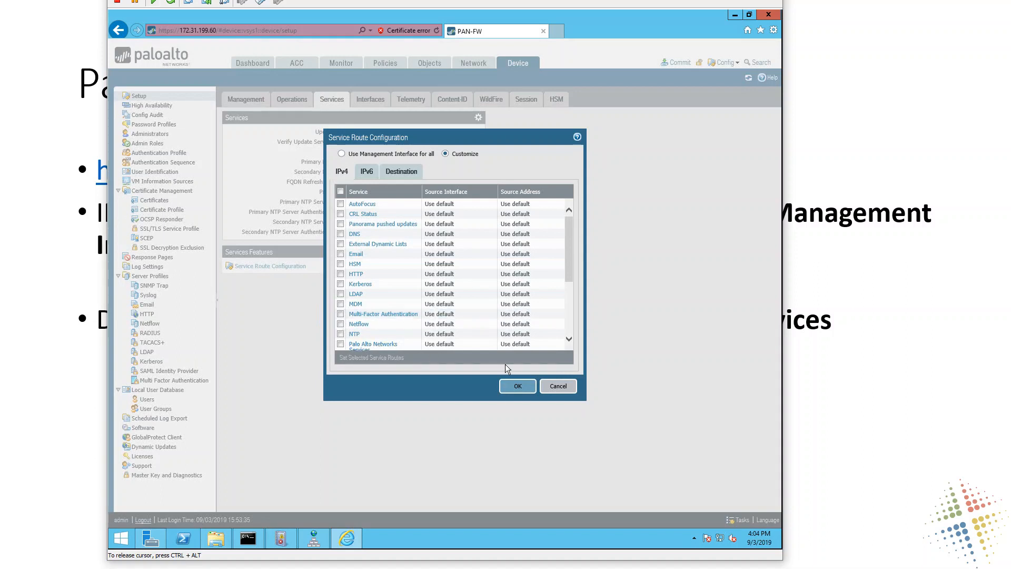
{"action": "left_click", "coordinate": [341, 154]}
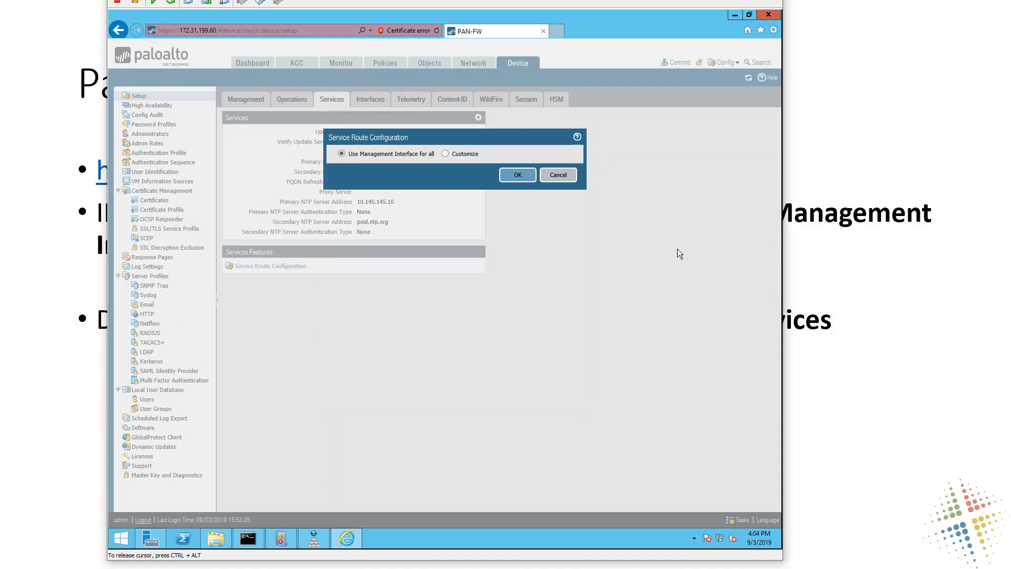
- Leave the service route configuration without saving, then commit all pending changes to the firewall and dismiss the commit status
{"action": "left_click", "coordinate": [558, 175]}
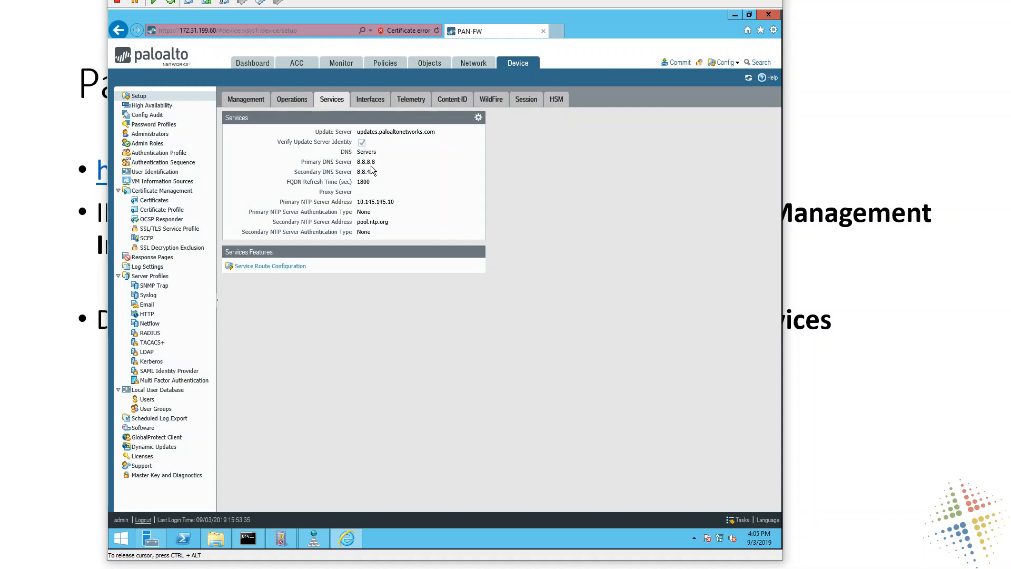
{"action": "left_click_drag", "start_coordinate": [324, 162], "coordinate": [353, 162]}
{"action": "left_click", "coordinate": [679, 62]}
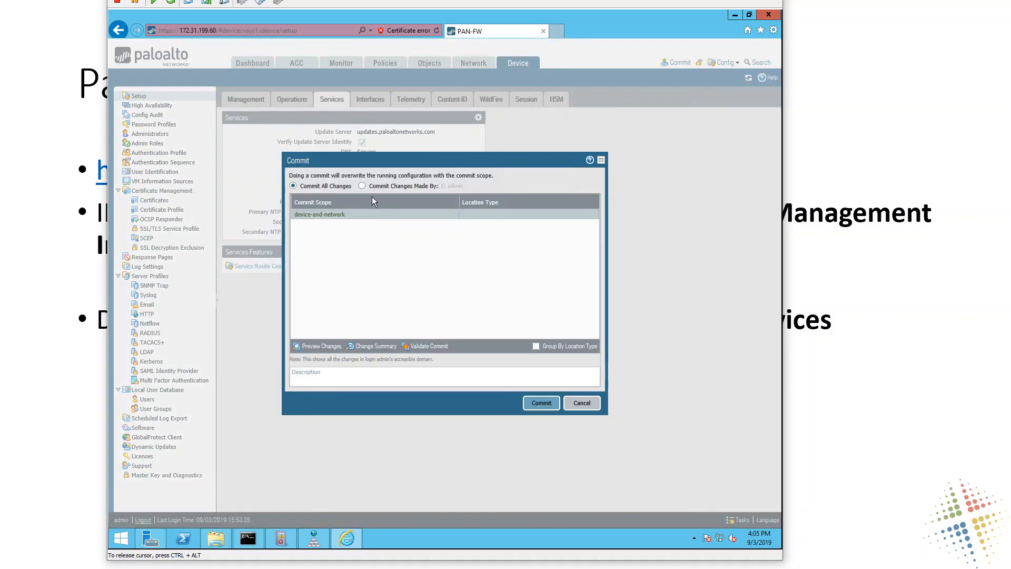
{"action": "left_click", "coordinate": [547, 409]}
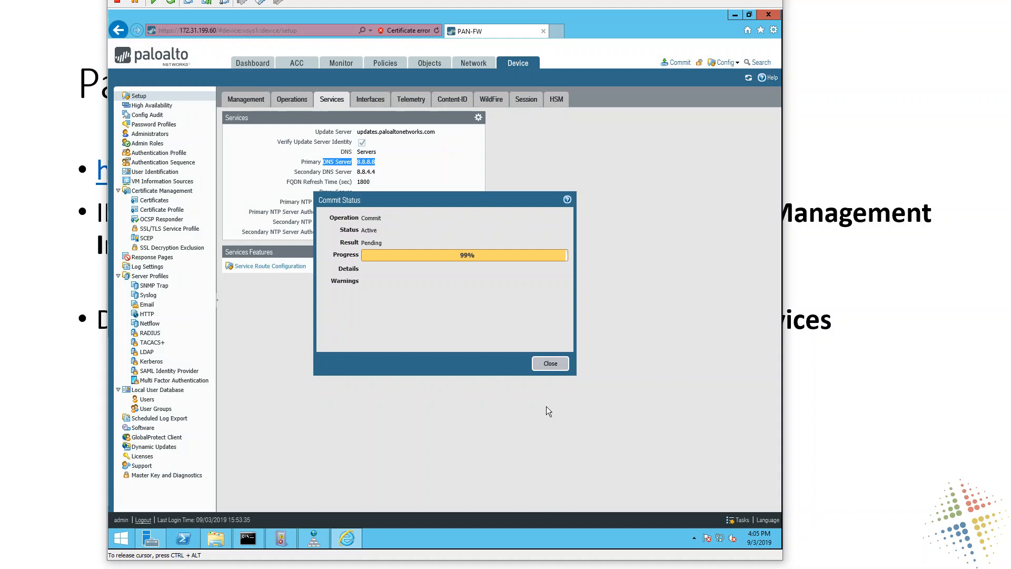
{"action": "left_click", "coordinate": [550, 364]}
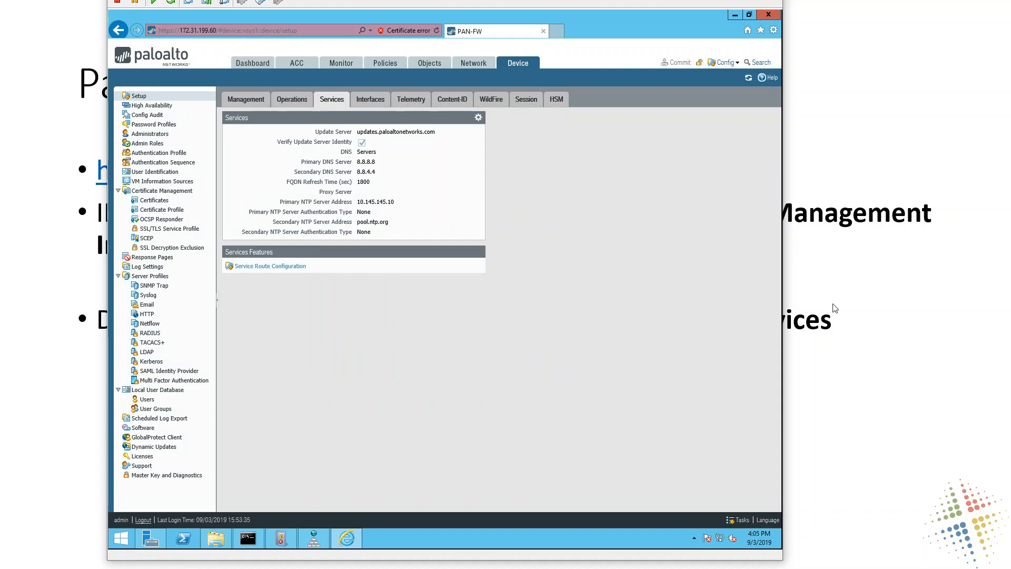
{"action": "left_click", "coordinate": [848, 307]}
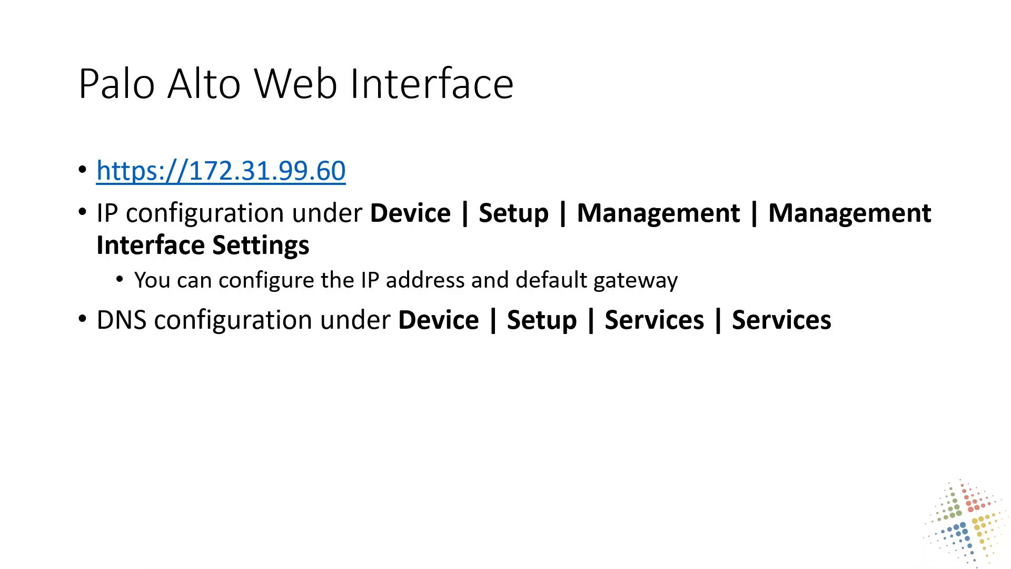
{"action": "key", "text": "Right"}
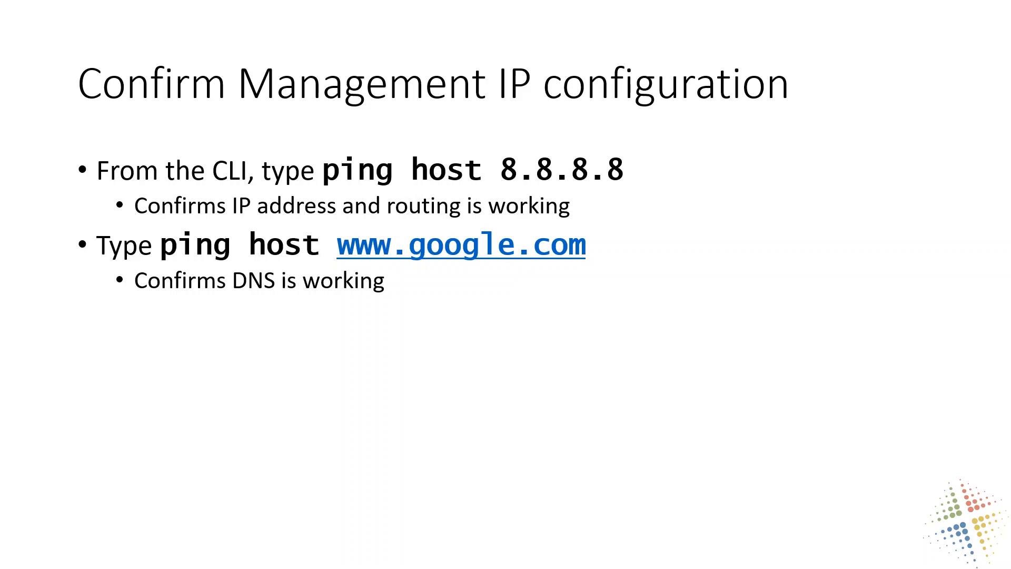
{"action": "left_click", "coordinate": [834, 298]}
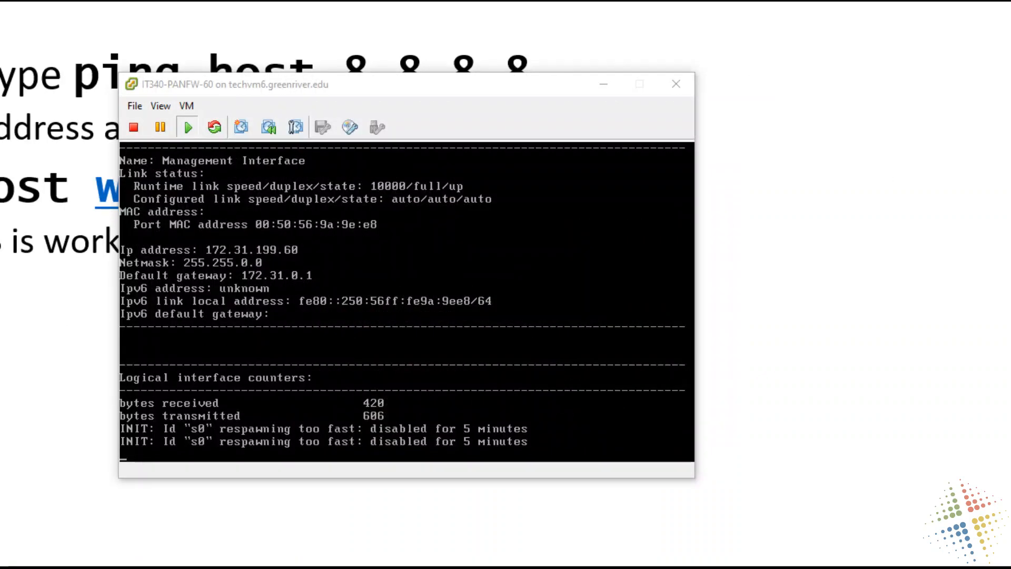
- Switch to the IT340-PANFW-60 console and exit the paged management interface output to get back to the command prompt
{"action": "left_click", "coordinate": [478, 323]}
{"action": "key", "text": "Return"}
{"action": "key", "text": "Return"}
{"action": "key", "text": "Return"}
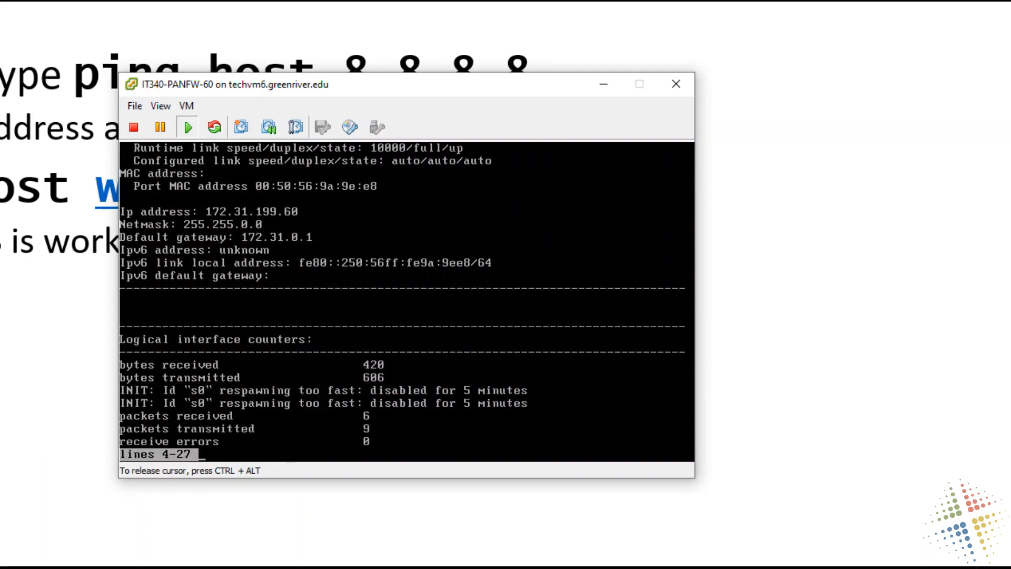
{"action": "key", "text": "q"}
{"action": "key", "text": "Return"}
{"action": "key", "text": "Return"}
{"action": "key", "text": "Return"}
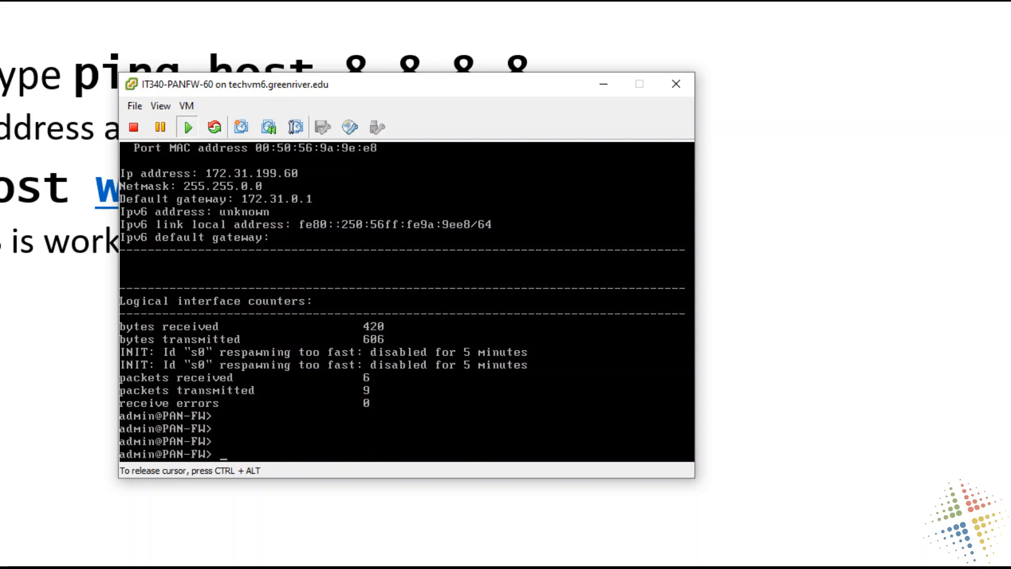
- Move the console window clear of the slide's command, ping host 8.8.8.8 from the firewall to test IP routing, and stop the ping
{"action": "key", "text": "ctrl+alt"}
{"action": "left_click_drag", "start_coordinate": [490, 93], "coordinate": [427, 124]}
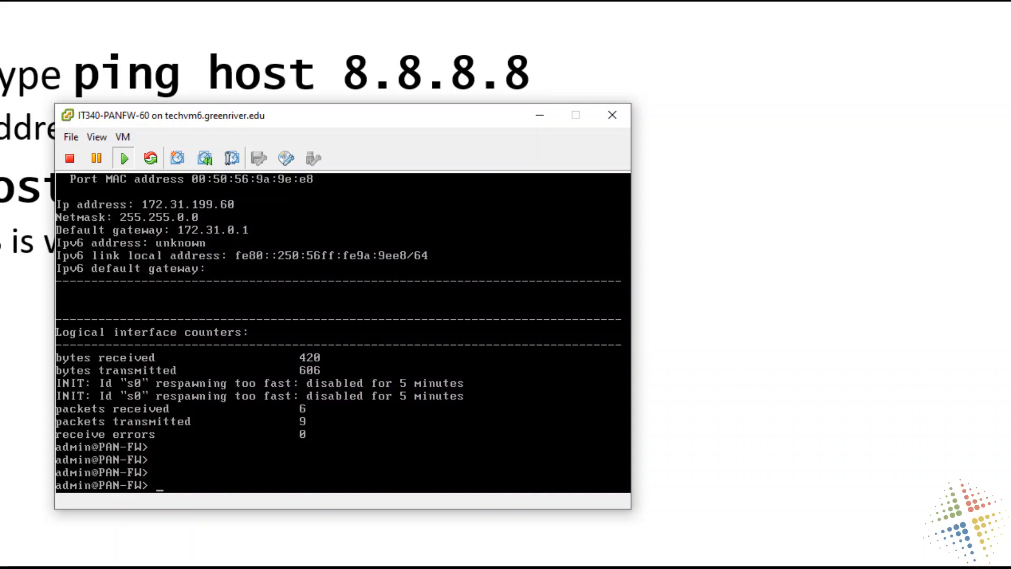
{"action": "left_click", "coordinate": [512, 283]}
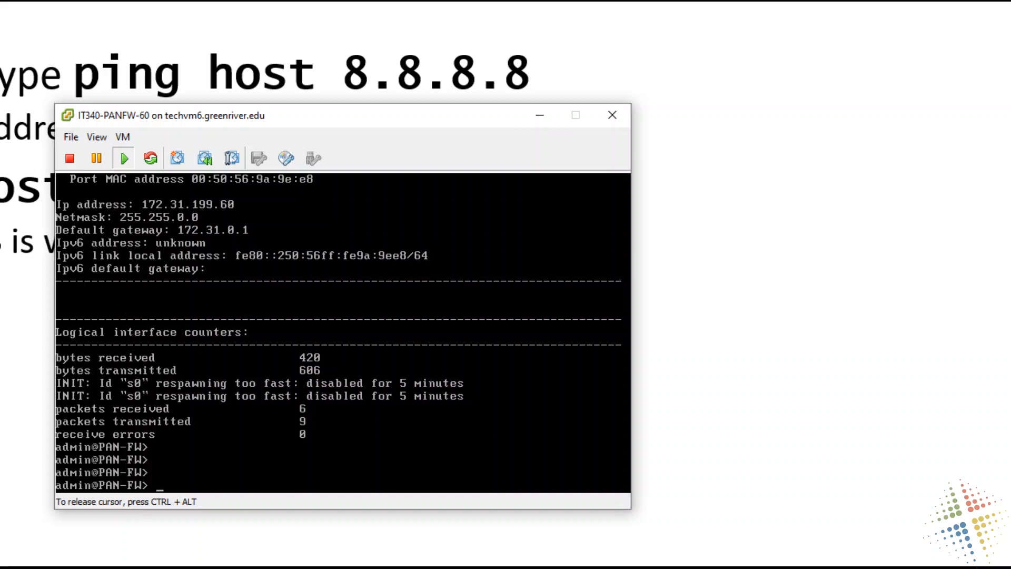
{"action": "type", "text": "ping host 8.8.8.8"}
{"action": "key", "text": "Return"}
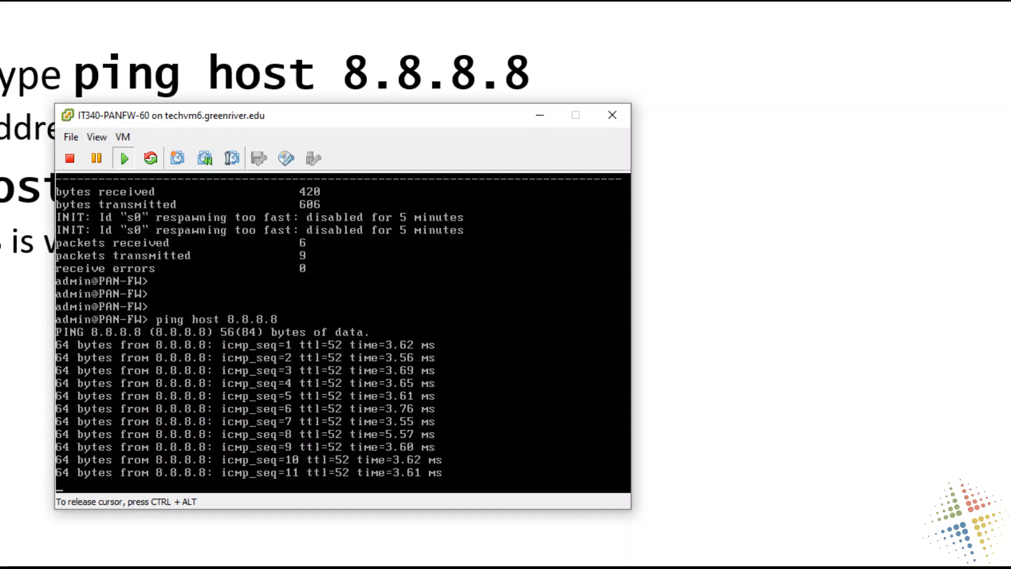
{"action": "key", "text": "ctrl+c"}
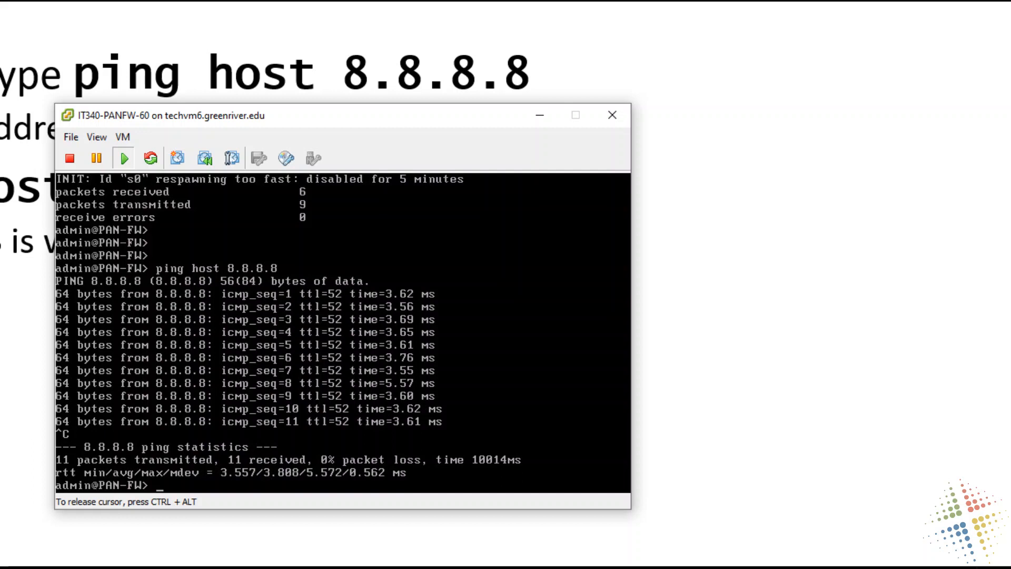
- Ping host google.com from the firewall to test DNS resolution, stop the ping and release the console
{"action": "type", "text": "ping host google.com"}
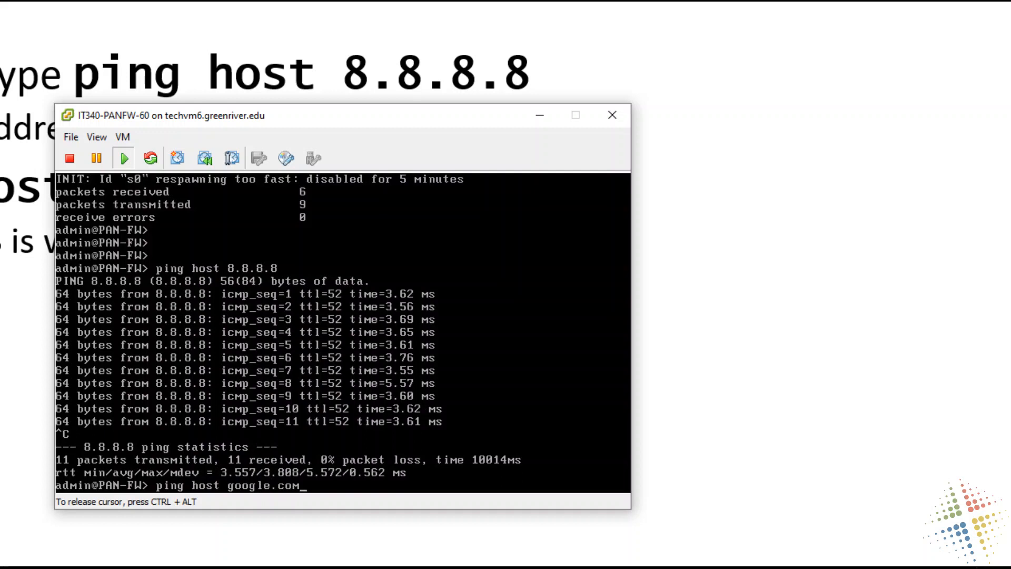
{"action": "key", "text": "Return"}
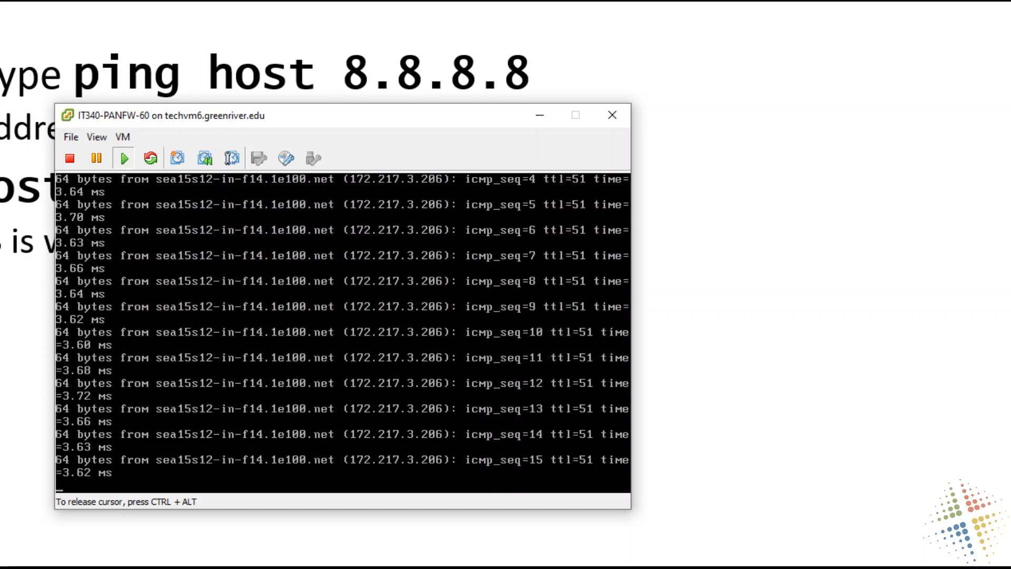
{"action": "key", "text": "ctrl+c"}
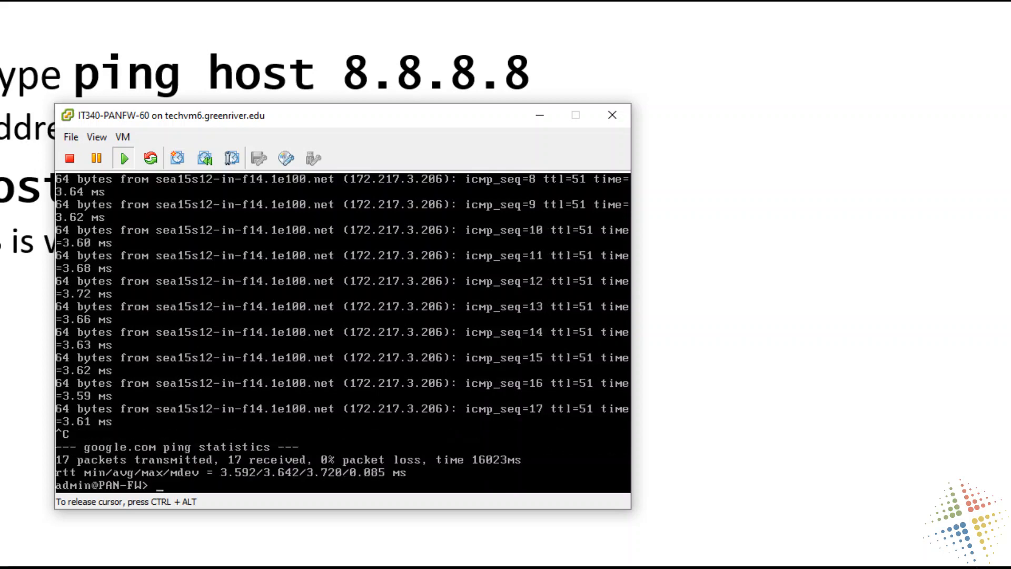
{"action": "key", "text": "ctrl+alt"}
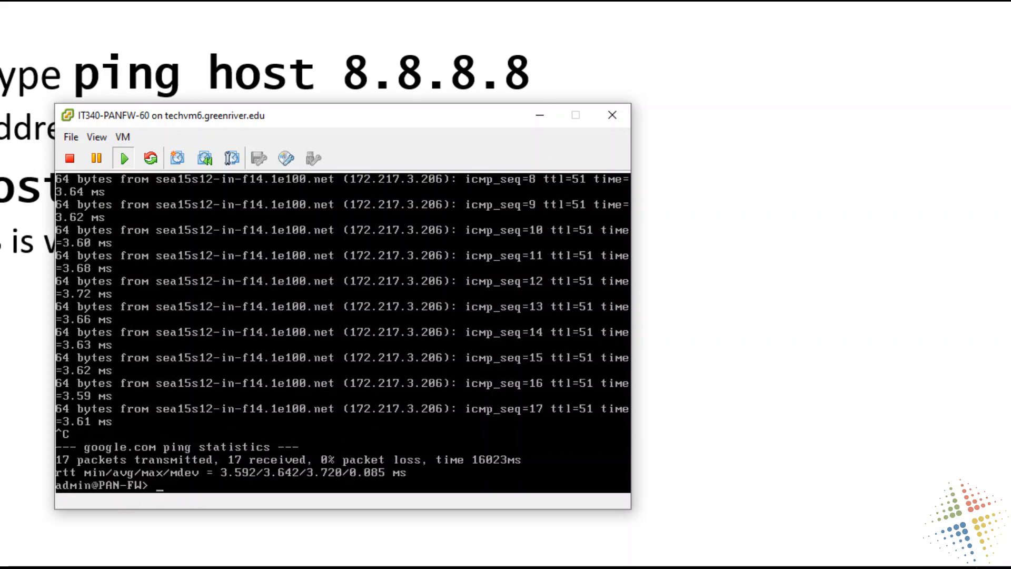